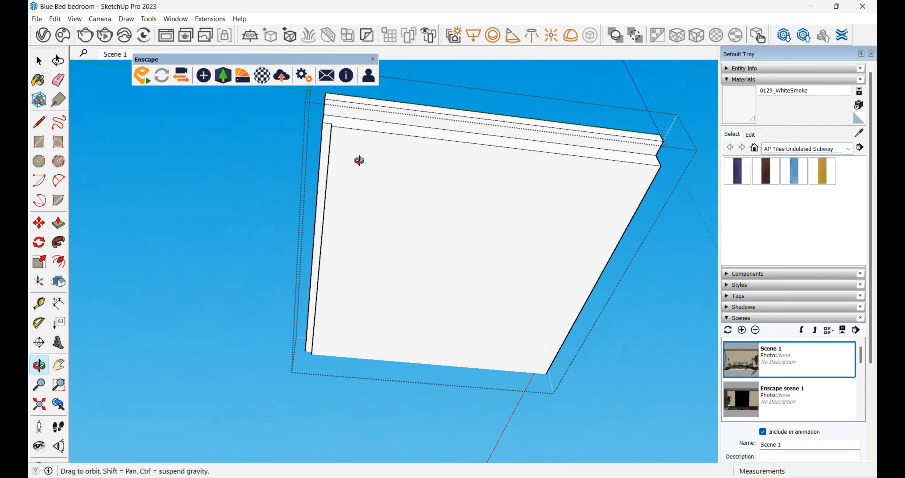
Step: Draw a V-Ray rectangle light along one side ledge of the recessed ceiling, starting from its corner
scroll(377, 129, up, 5)
middle_drag(364, 182, 408, 388)
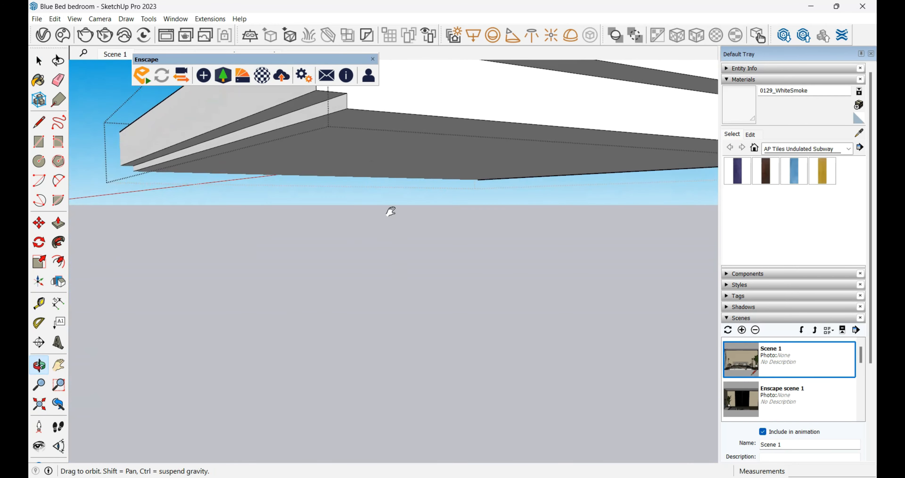
mouse_move(376, 226)
middle_down()
mouse_move(365, 172)
mouse_move(373, 218)
middle_up()
scroll(321, 171, up, 3)
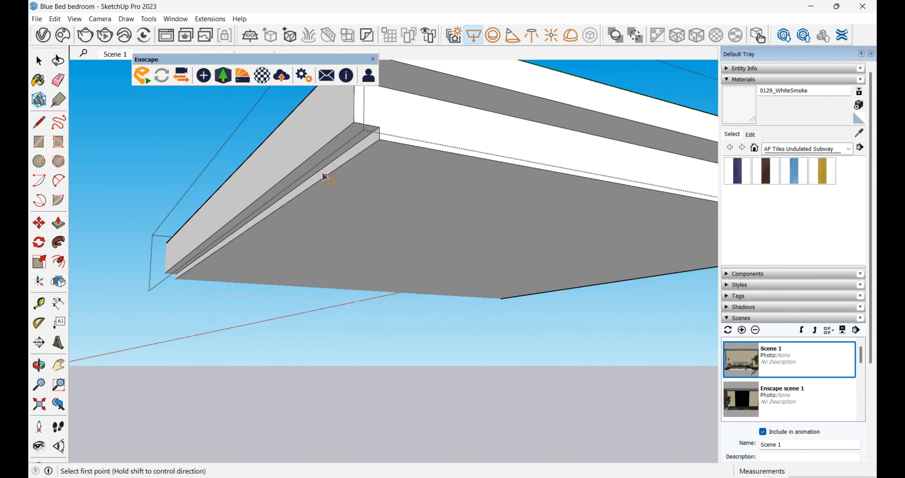
click(348, 125)
shift+middle_drag(362, 165, 542, 221)
scroll(142, 267, up, 2)
scroll(162, 270, up, 1)
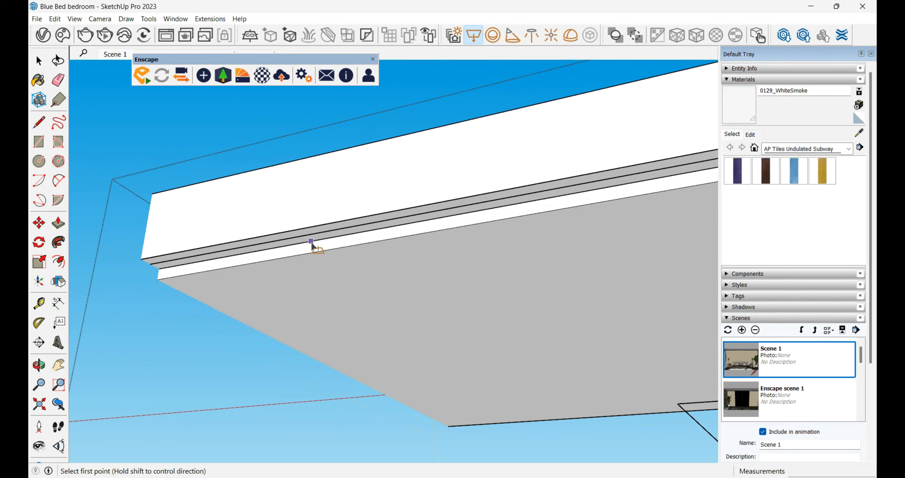
Step: Draw another V-Ray rectangle light along the adjoining ledge of the recessed ceiling
scroll(659, 250, down, 3)
middle_drag(658, 250, 386, 172)
scroll(471, 157, up, 3)
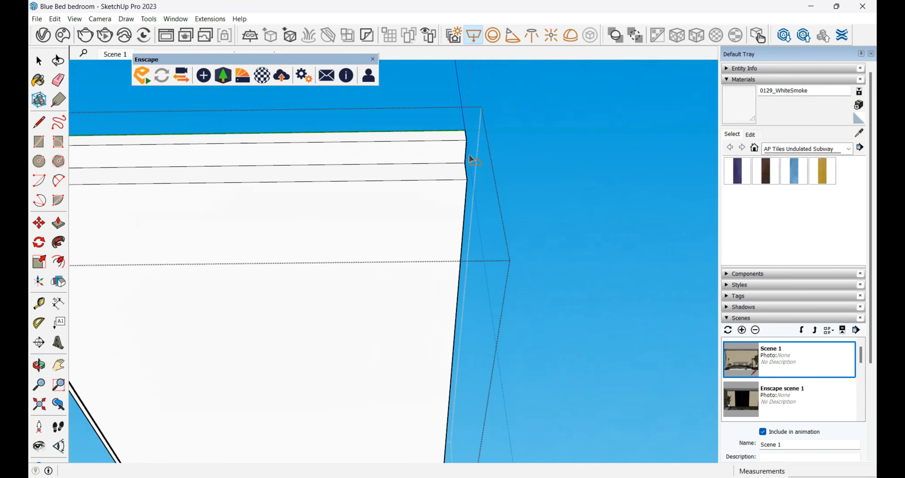
scroll(464, 153, up, 2)
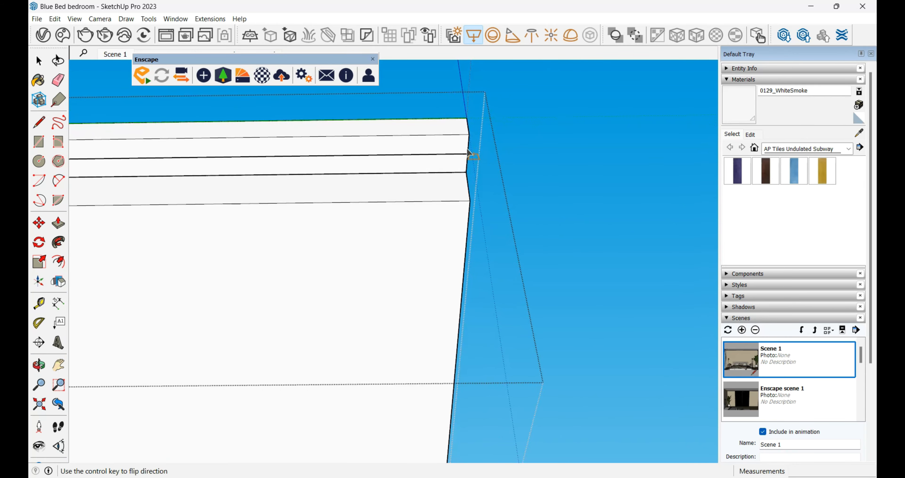
scroll(406, 198, down, 4)
middle_drag(406, 198, 232, 153)
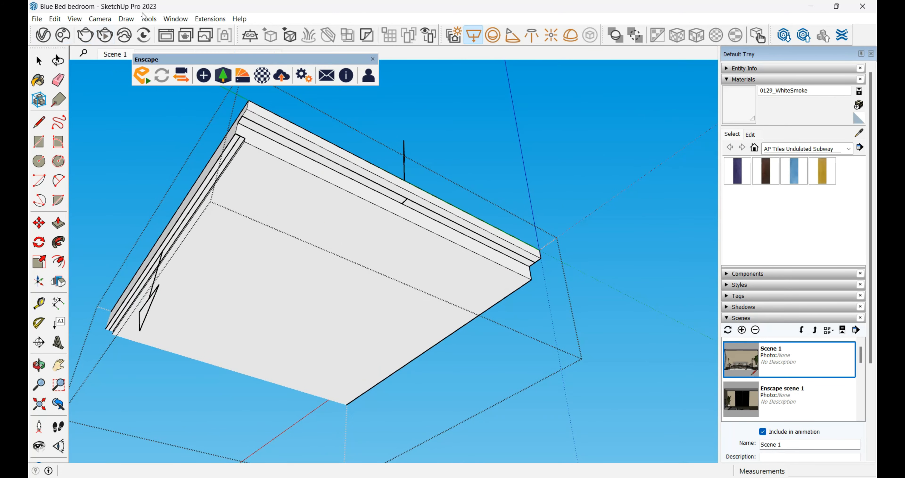
Step: Give the first rectangle light the saved orange colour and set its intensity to 28
click(39, 39)
click(474, 140)
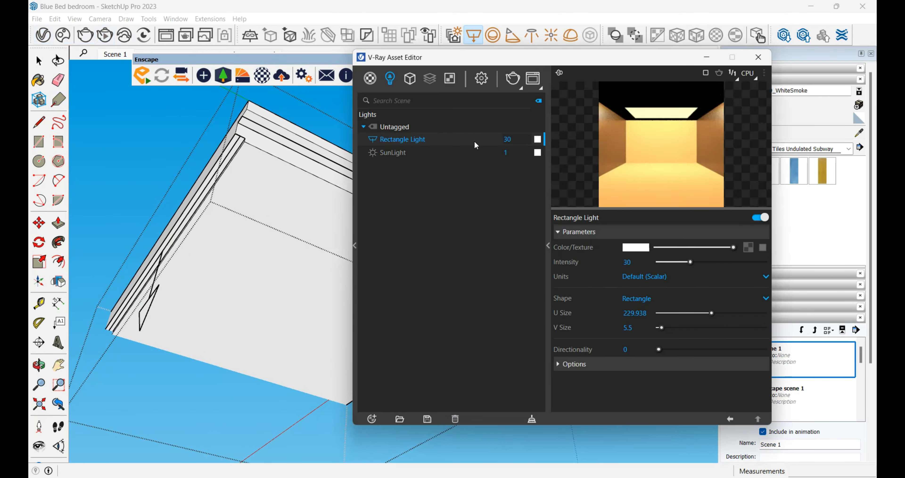
click(542, 139)
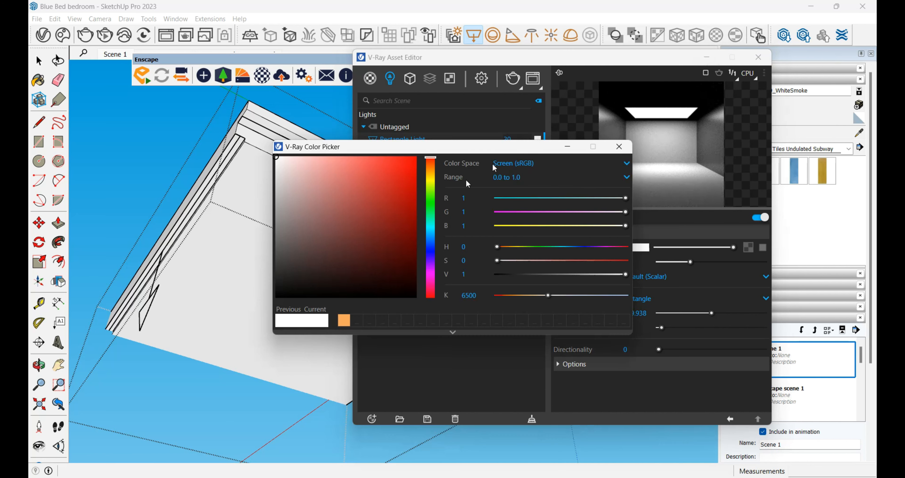
click(346, 322)
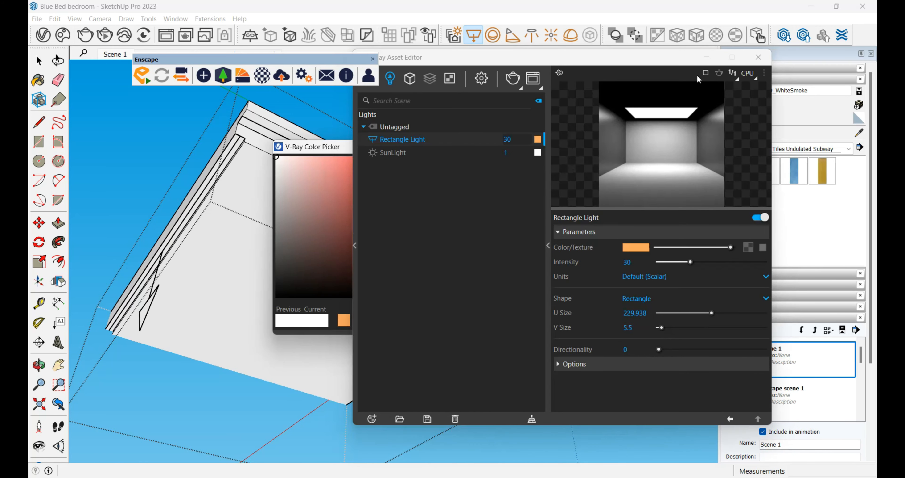
double_click(507, 142)
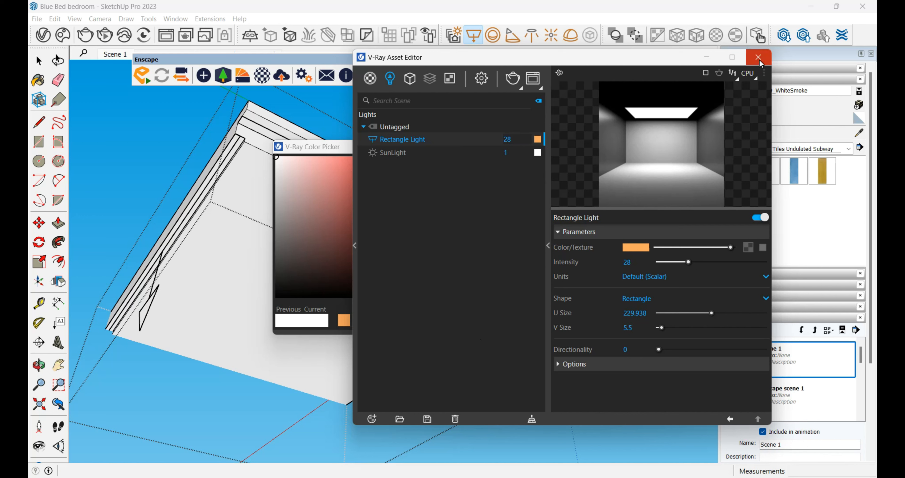
Step: Draw a further V-Ray rectangle light, about 211 by 5.4, along a remaining ledge of the recessed ceiling
click(41, 69)
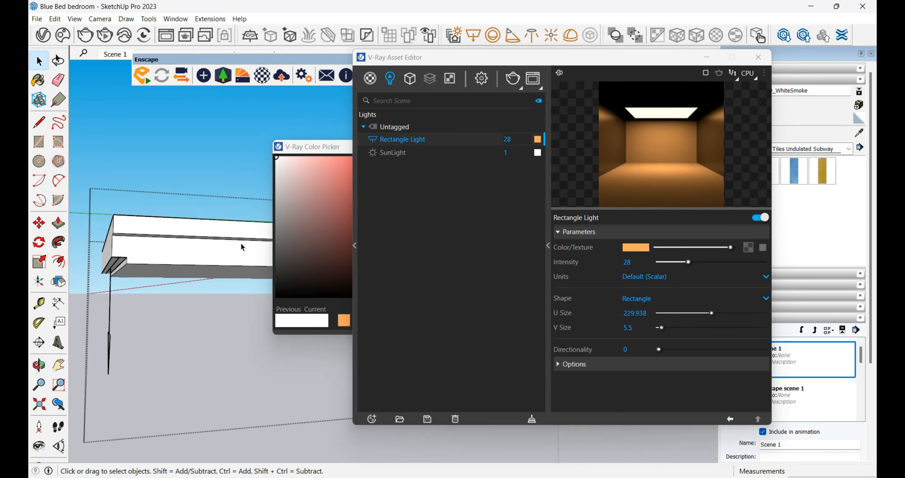
mouse_move(243, 246)
middle_down()
mouse_move(256, 341)
mouse_move(236, 364)
mouse_move(191, 313)
mouse_move(197, 307)
middle_up()
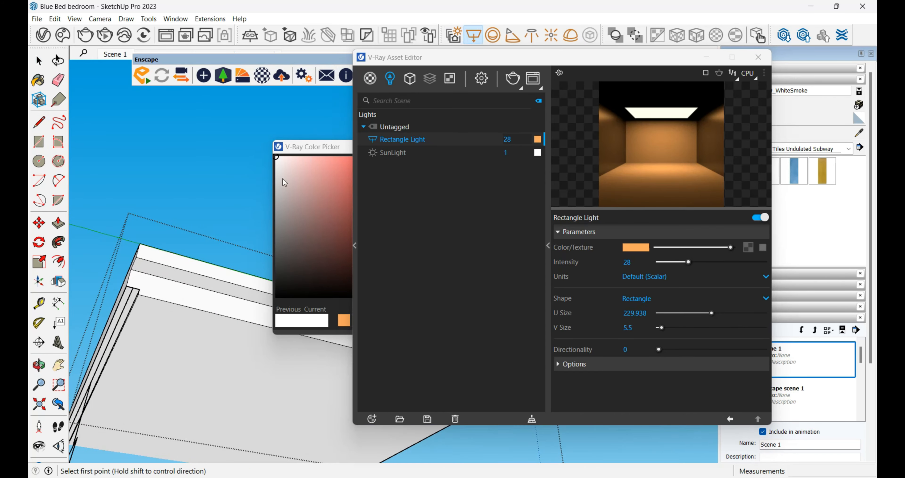
middle_drag(141, 273, 120, 272)
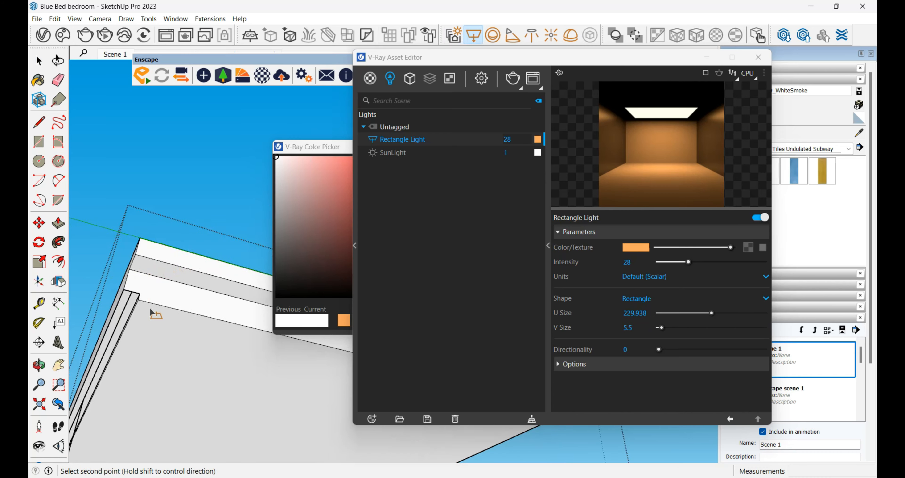
mouse_move(151, 313)
middle_down()
mouse_move(258, 332)
mouse_move(258, 294)
middle_up()
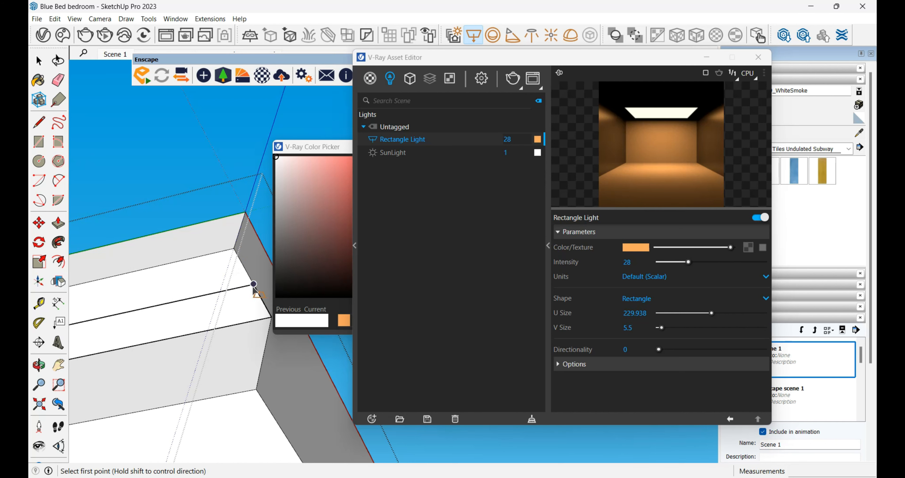
scroll(251, 287, down, 3)
click(226, 242)
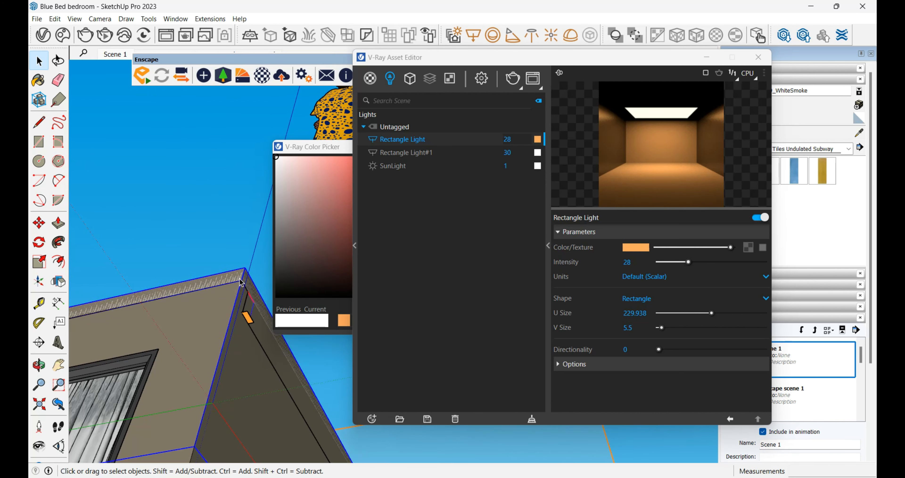
Step: Set the intensity of Rectangle Light#1 to 28 and give it the saved orange colour
middle_drag(241, 282, 608, 170)
double_click(507, 152)
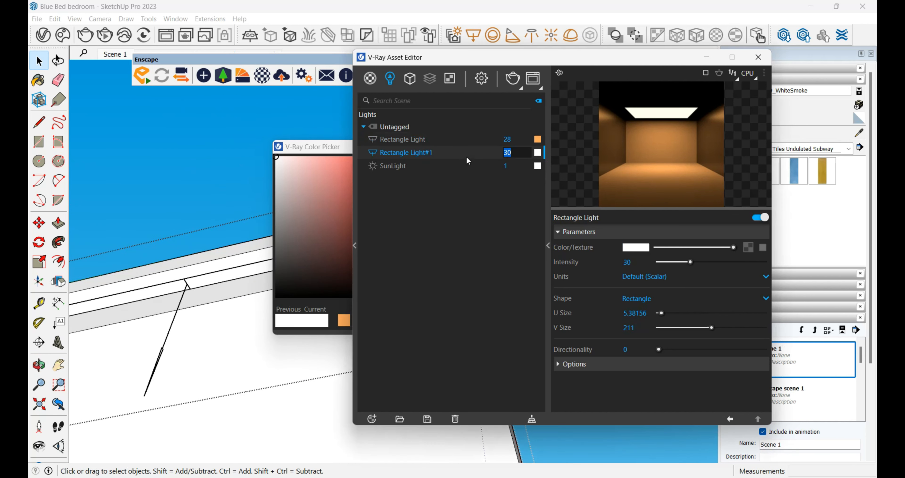
text(28)
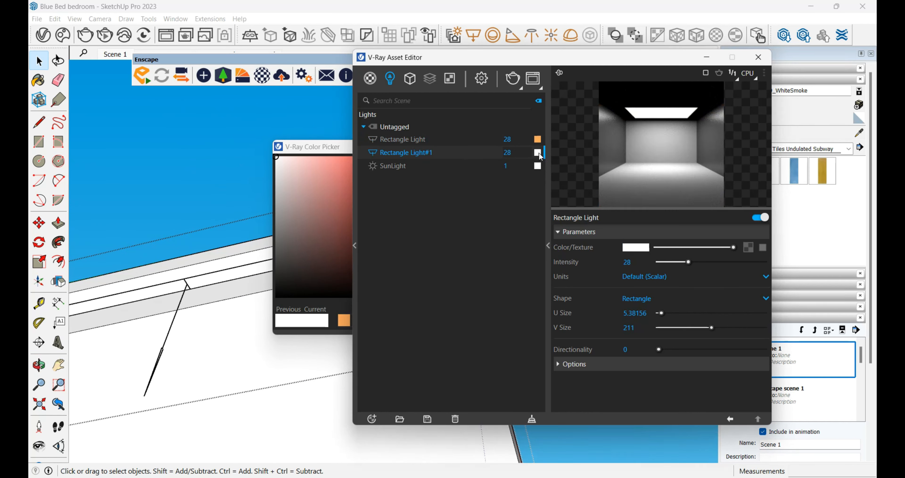
click(341, 325)
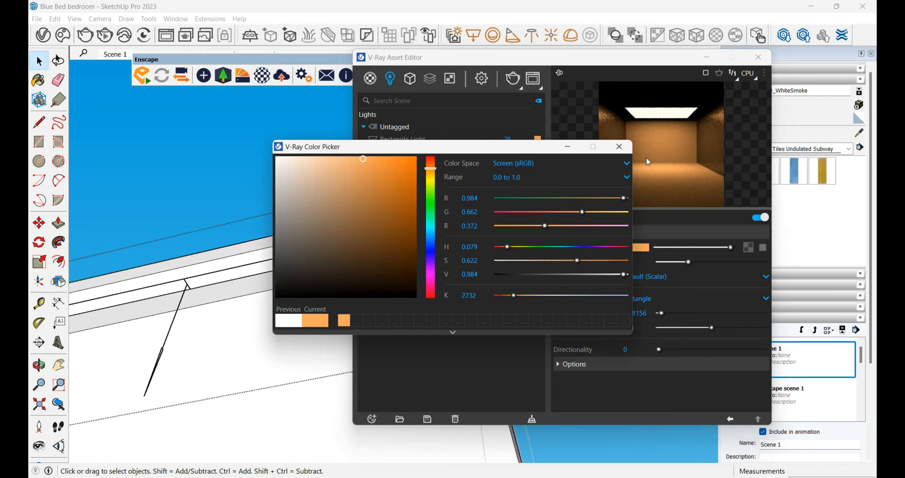
click(619, 147)
click(758, 57)
mouse_move(374, 286)
middle_down()
mouse_move(416, 280)
mouse_move(272, 229)
mouse_move(188, 280)
mouse_move(225, 300)
mouse_move(449, 347)
mouse_move(385, 289)
mouse_move(364, 324)
middle_up()
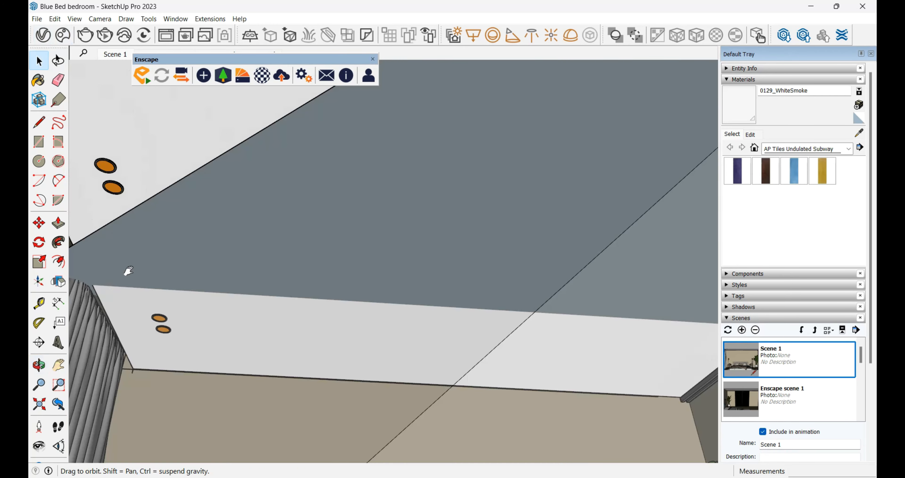
middle_drag(129, 271, 157, 228)
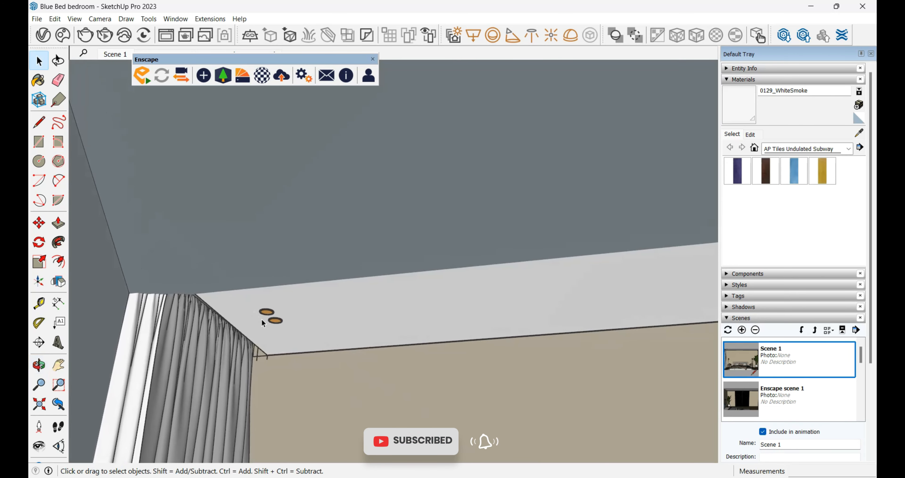
scroll(263, 324, up, 5)
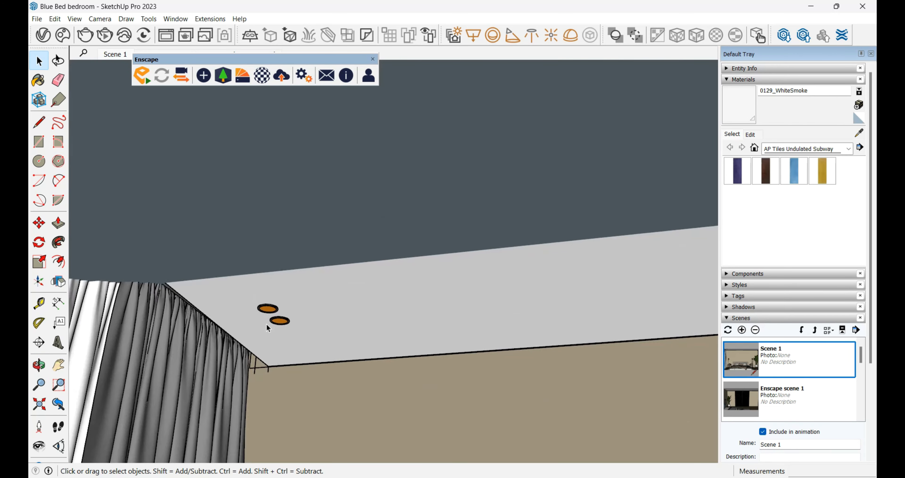
middle_drag(263, 324, 562, 72)
scroll(266, 274, up, 3)
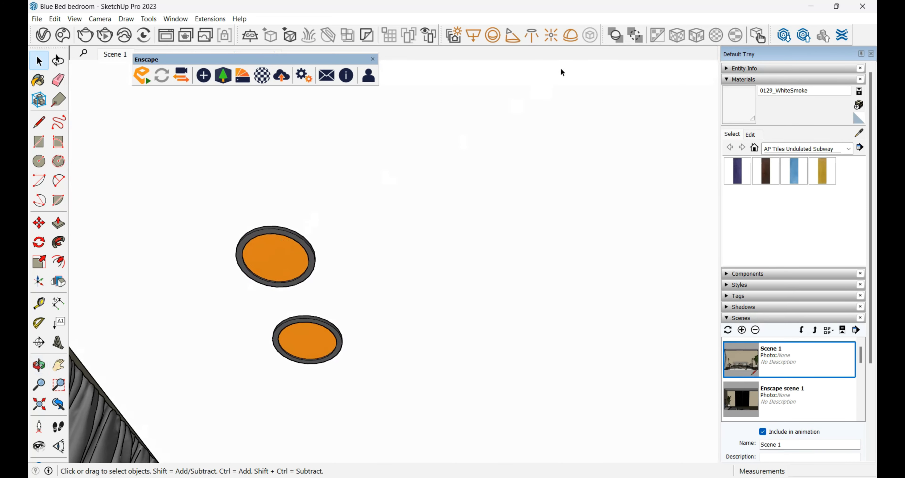
click(530, 35)
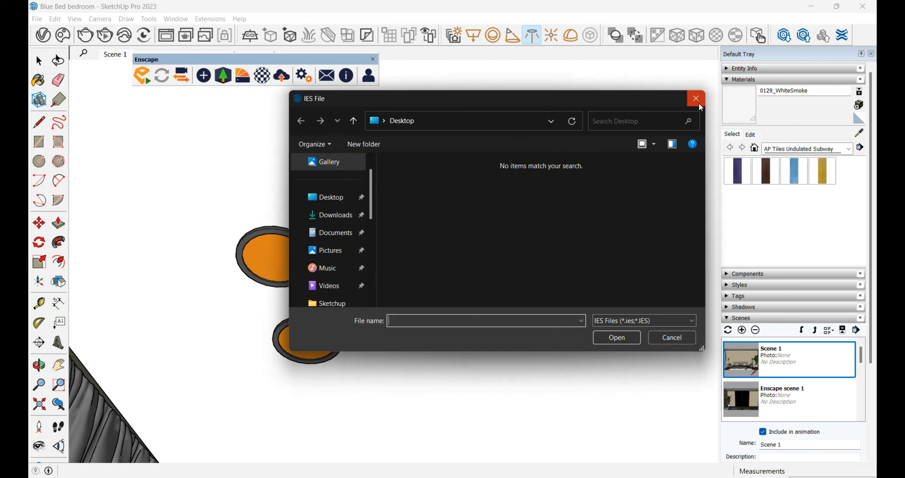
click(697, 99)
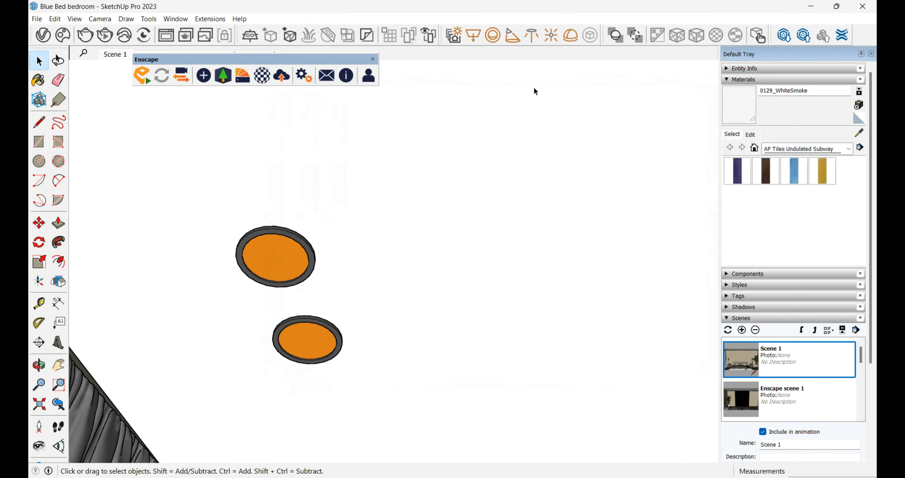
Step: Place a V-Ray spot light inside the cone lampshade above the side table, aimed down, with a 49.11 cone angle and 0 penumbra angle
click(513, 35)
middle_drag(466, 250, 436, 179)
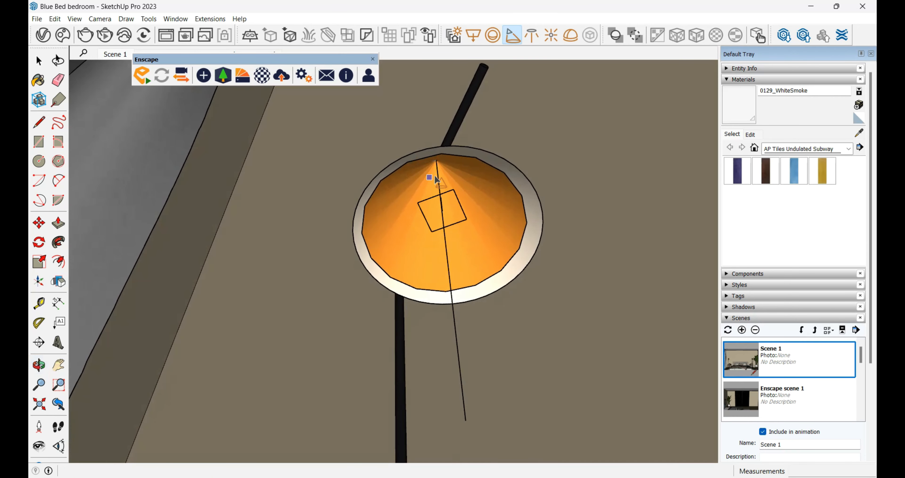
click(436, 160)
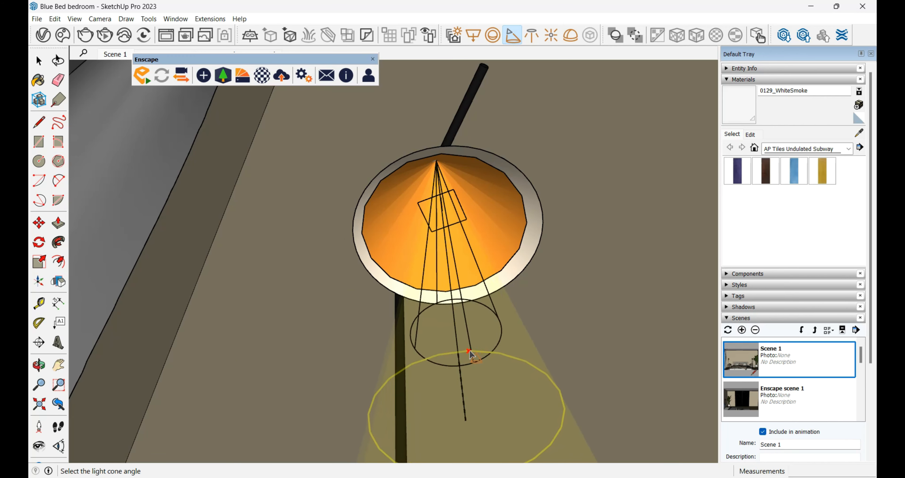
middle_drag(471, 353, 487, 186)
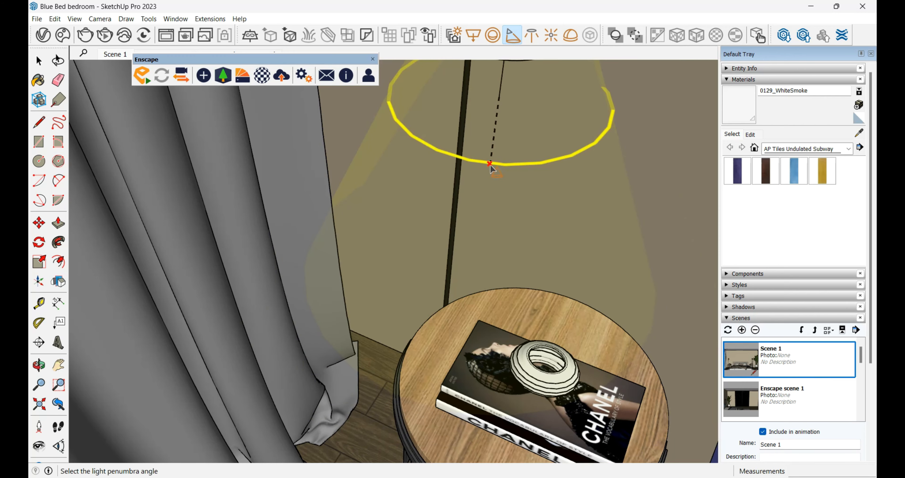
click(492, 163)
middle_drag(484, 191, 455, 293)
scroll(426, 216, down, 2)
middle_drag(425, 216, 592, 456)
Step: Copy the spot light from its apex into the matching cone lampshade on the other side of the bed
key(space)
scroll(472, 142, up, 4)
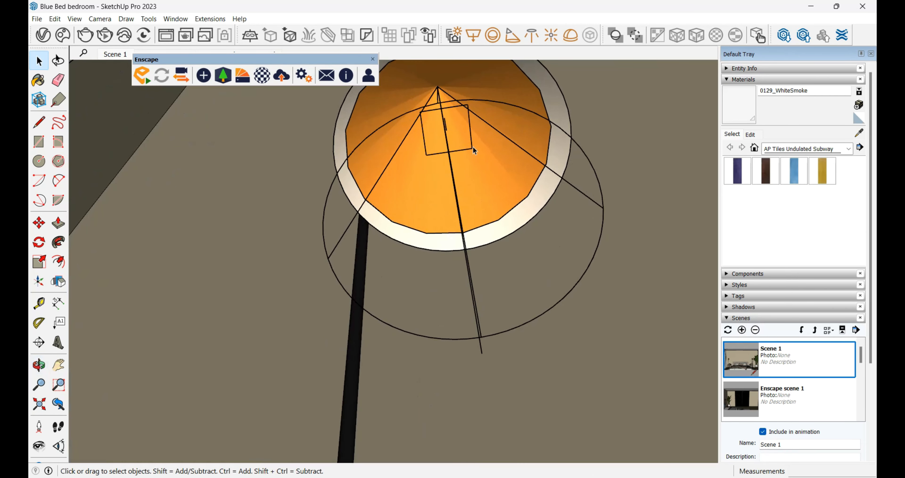
click(332, 205)
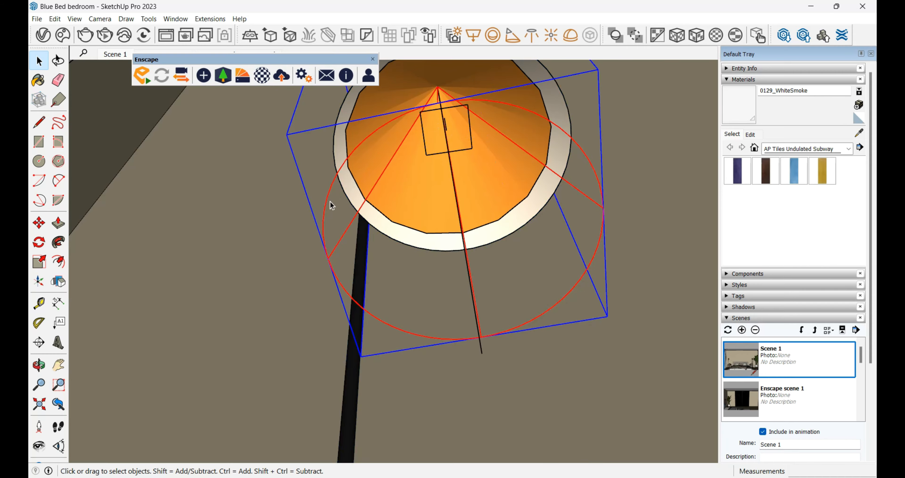
key(ctrl)
click(442, 90)
scroll(518, 157, down, 1)
middle_drag(523, 158, 454, 404)
scroll(492, 334, down, 2)
scroll(554, 263, up, 2)
middle_drag(539, 278, 364, 373)
scroll(161, 281, up, 2)
scroll(277, 288, up, 5)
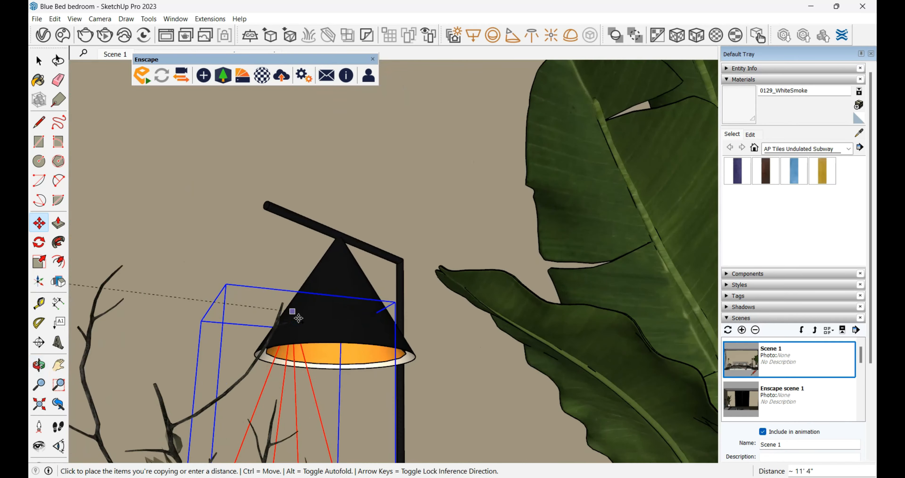
middle_drag(297, 315, 386, 380)
scroll(334, 289, up, 4)
click(375, 188)
scroll(383, 378, down, 5)
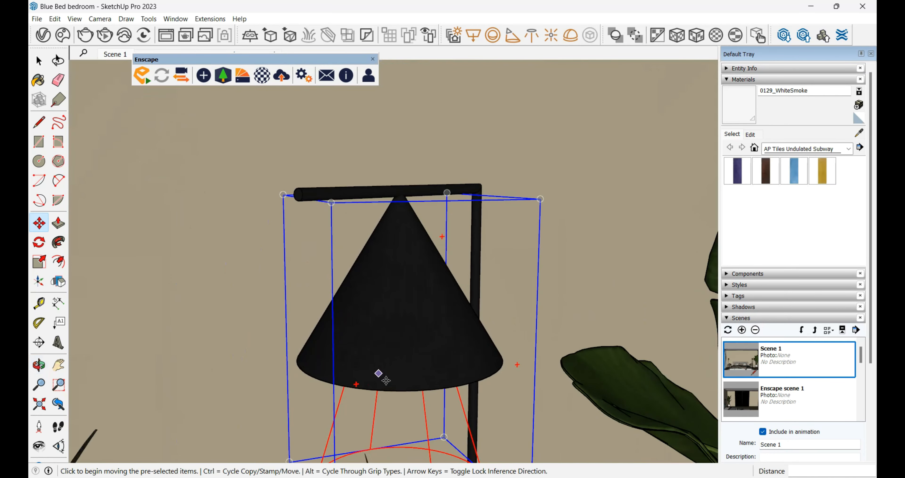
Step: Change the Spot Light colour to the saved orange
click(42, 34)
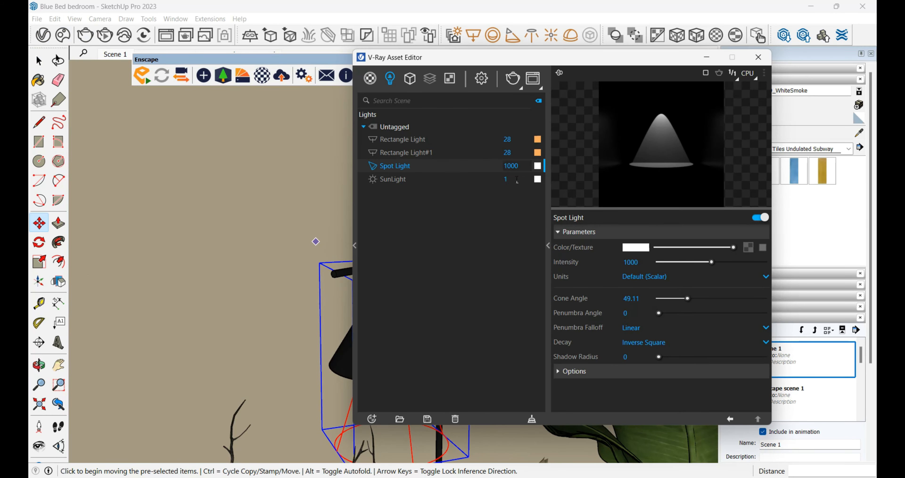
click(538, 167)
click(346, 323)
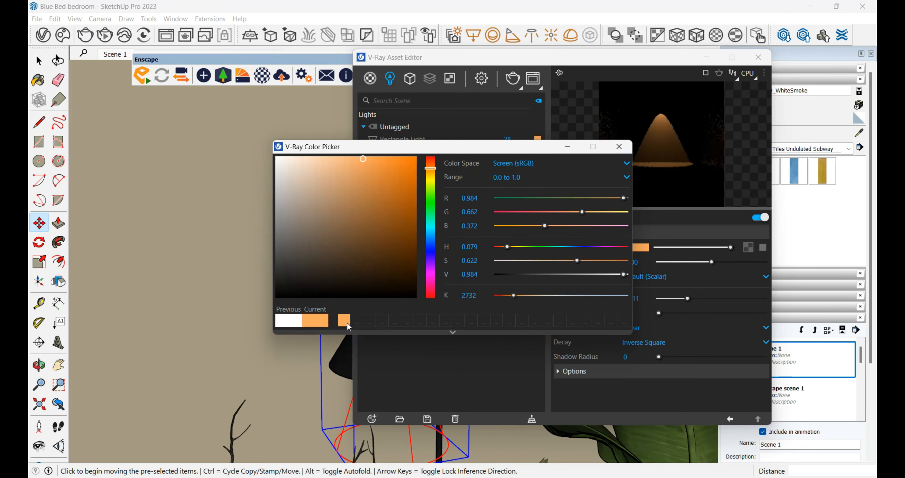
click(618, 146)
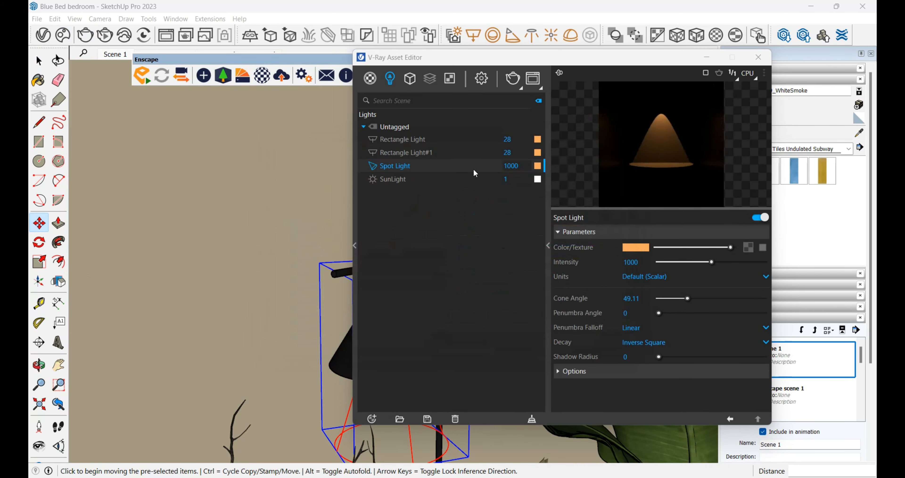
click(767, 62)
middle_drag(323, 282, 274, 260)
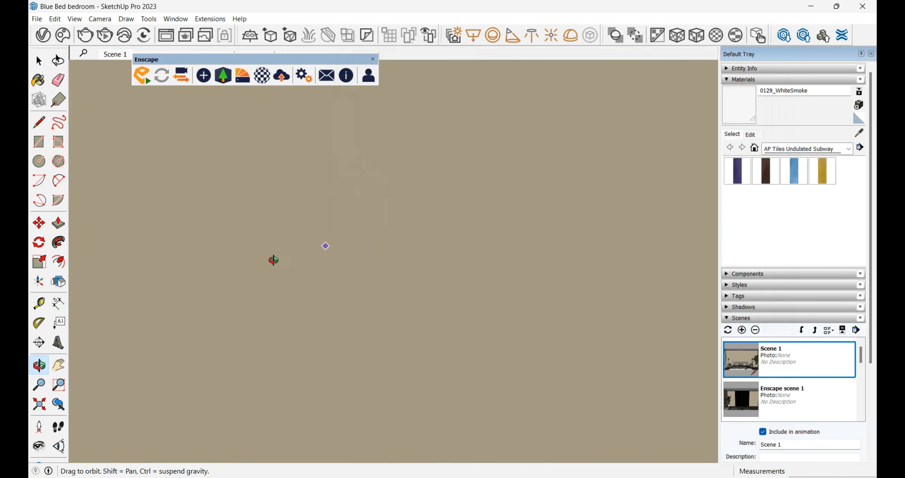
Step: Draw a V-Ray rectangle light across the full window opening from outside the room, between opposite corners of the window frame
middle_drag(311, 222, 402, 296)
middle_drag(693, 321, 543, 1)
click(473, 35)
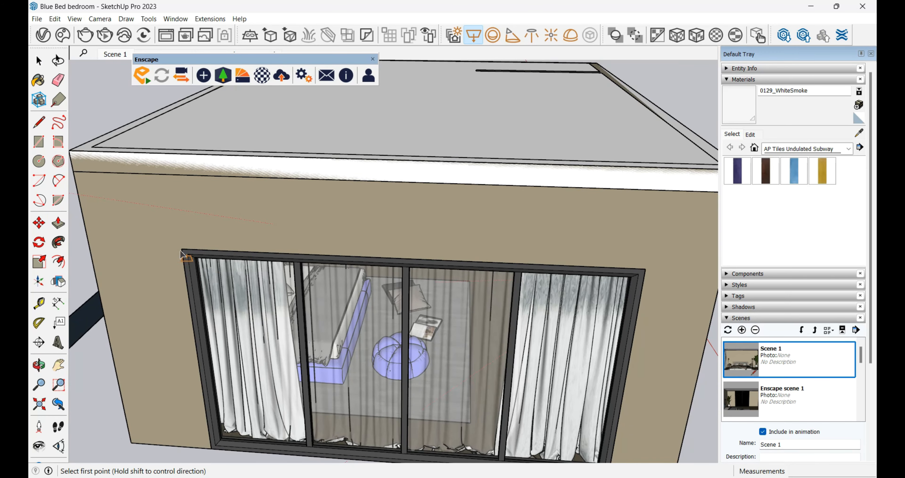
middle_drag(306, 256, 485, 414)
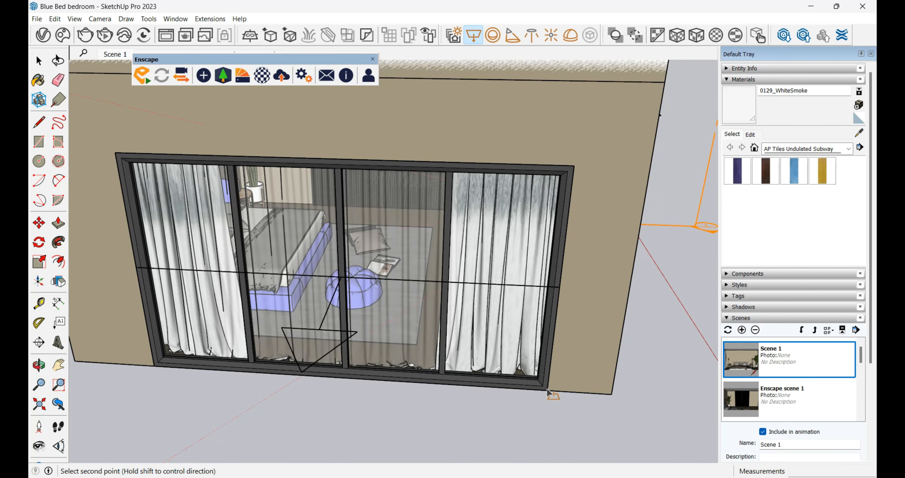
Step: Rotate the window rectangle light about its vertical axis by -90 and then -80.9 degrees so it faces into the room
click(323, 363)
middle_drag(324, 363, 283, 213)
key(m)
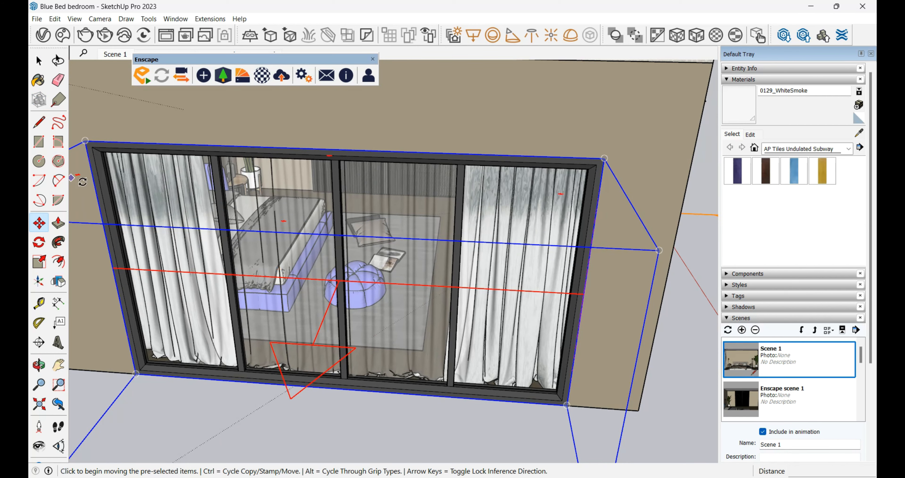
click(83, 182)
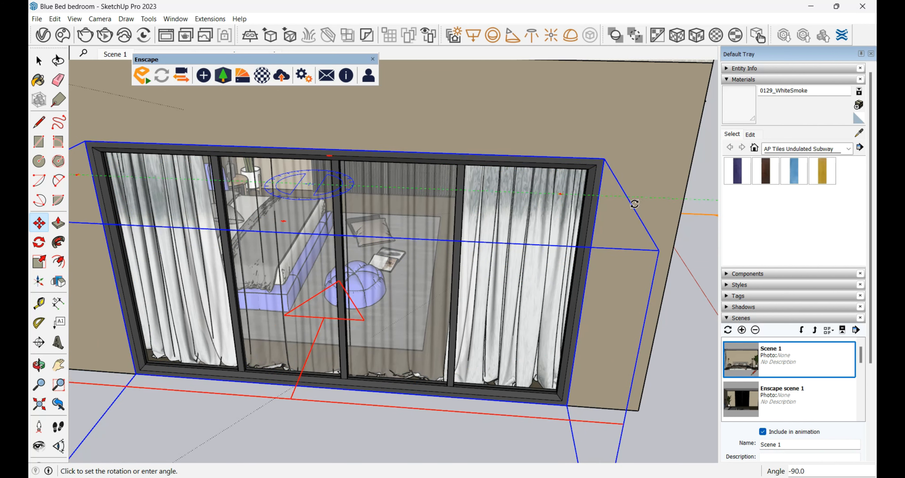
click(635, 204)
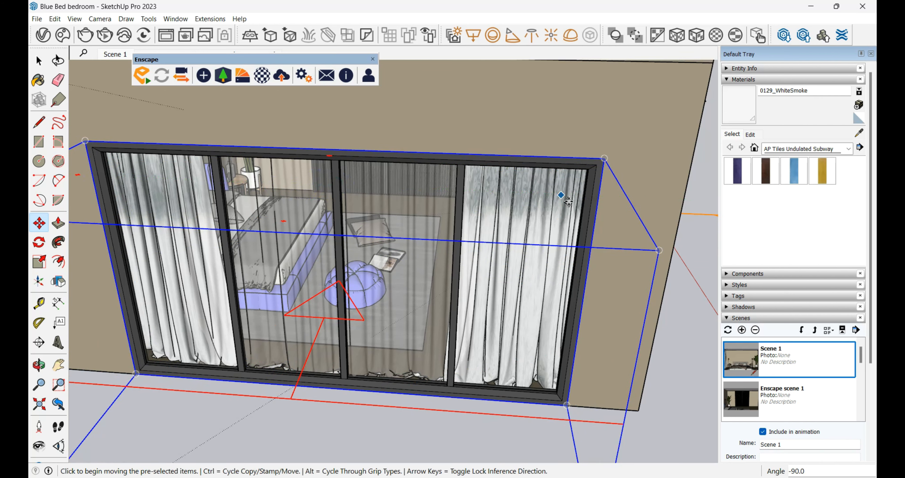
click(562, 196)
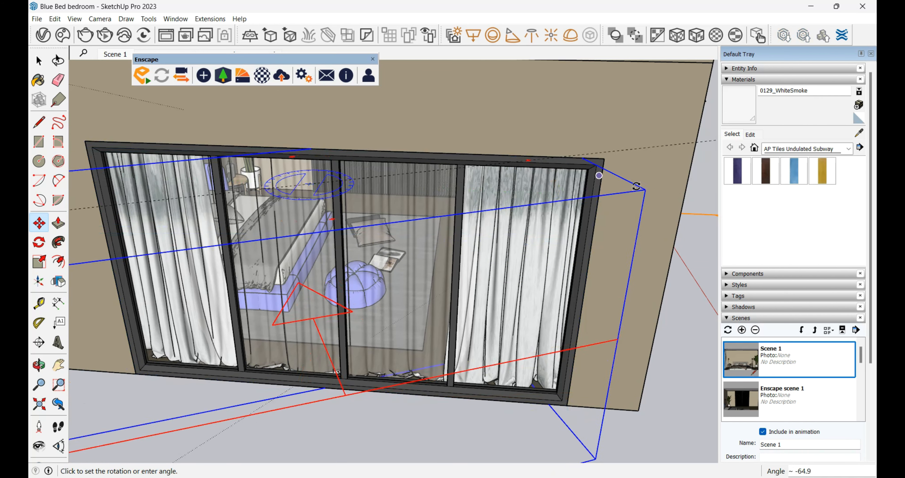
click(651, 186)
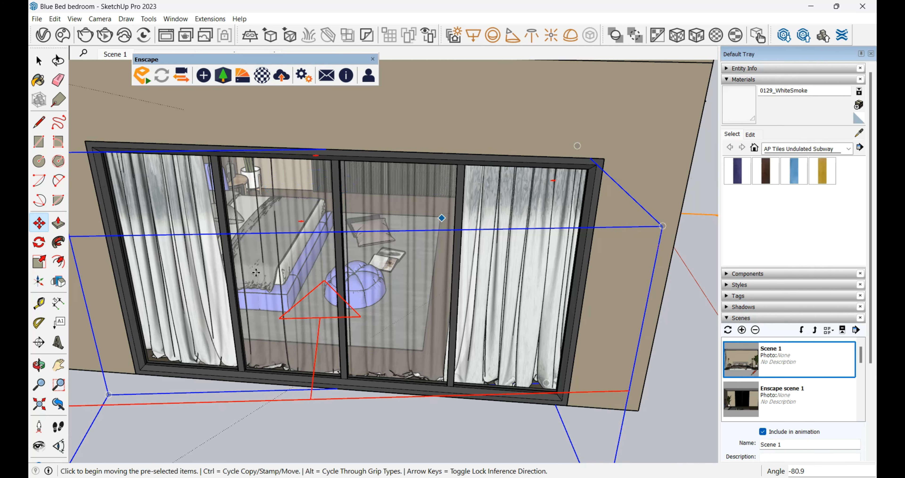
Step: Move the rectangle light horizontally and in depth so it lines up with the window frame
middle_drag(278, 261, 238, 266)
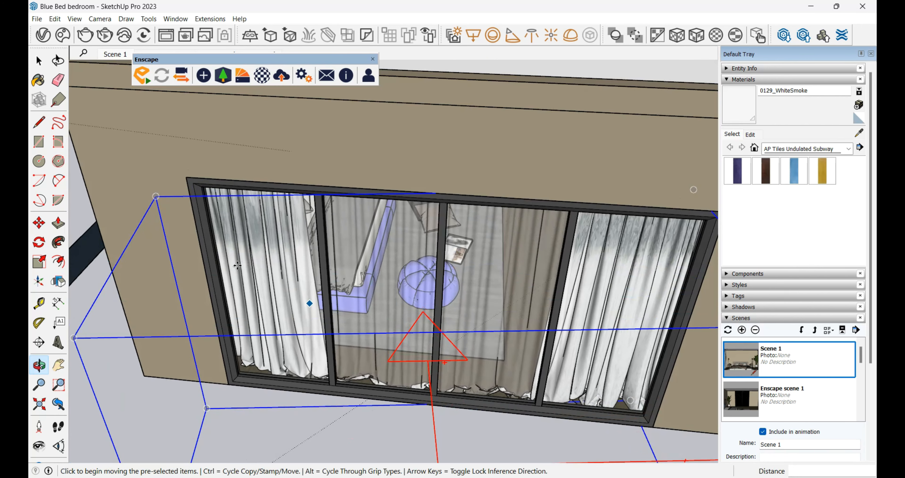
click(218, 267)
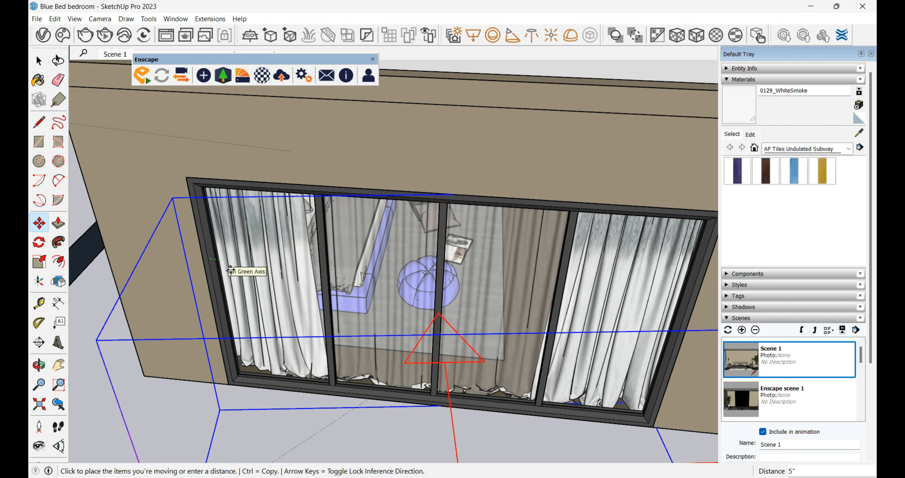
click(231, 269)
click(164, 375)
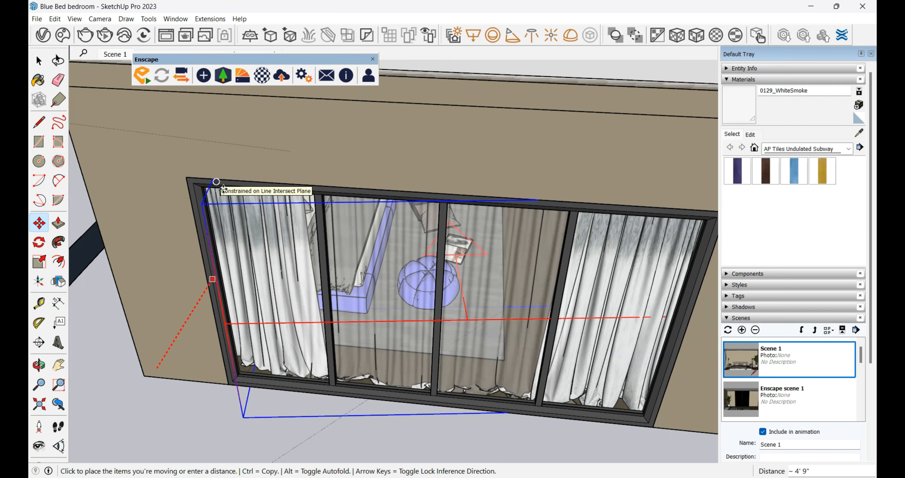
middle_drag(223, 189, 260, 351)
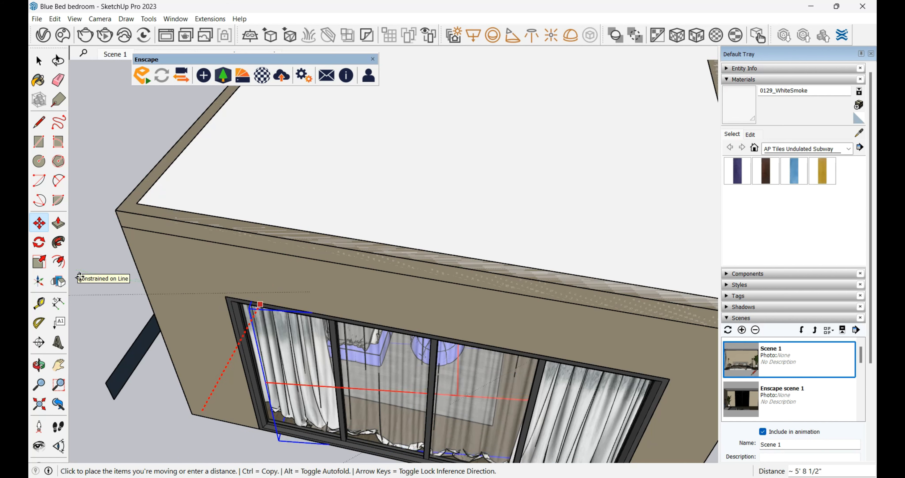
click(97, 293)
click(376, 419)
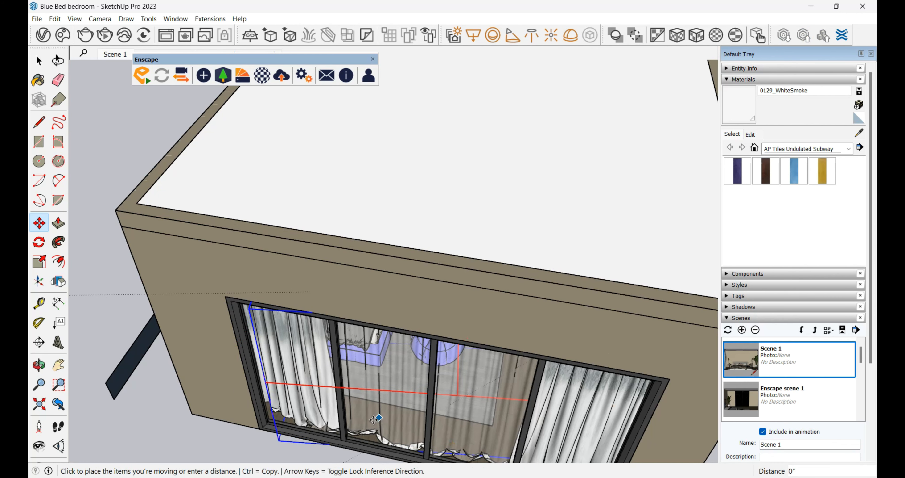
key(space)
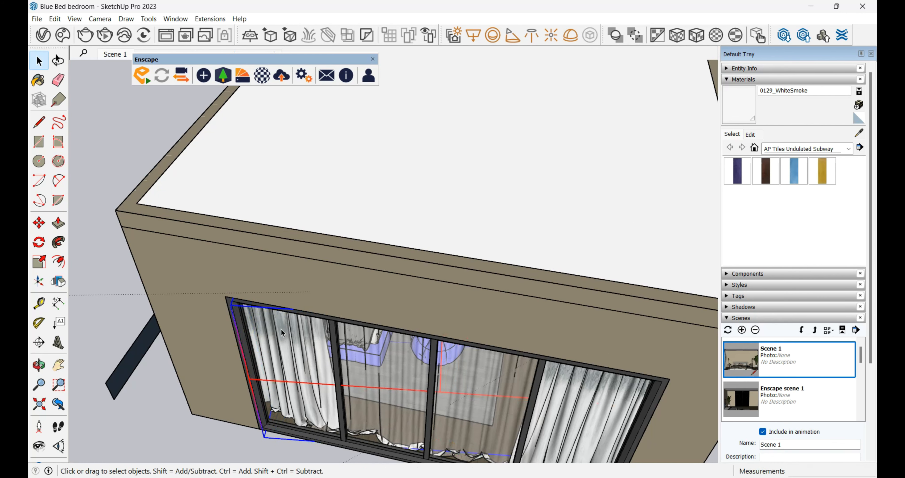
Step: Draw a rectangle light inside the room by the wall opposite the bed, with U size about 81.4 and V size about 36
scroll(282, 329, up, 3)
middle_drag(283, 328, 409, 338)
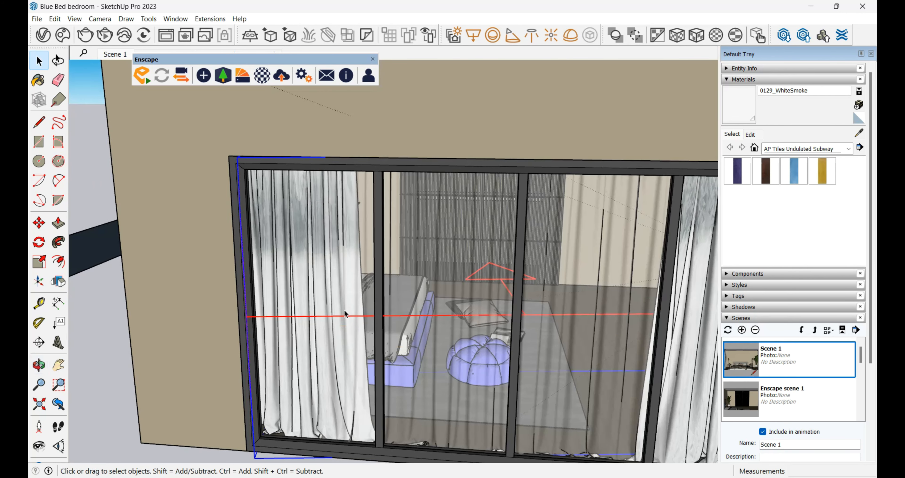
middle_drag(344, 309, 142, 269)
scroll(219, 269, up, 4)
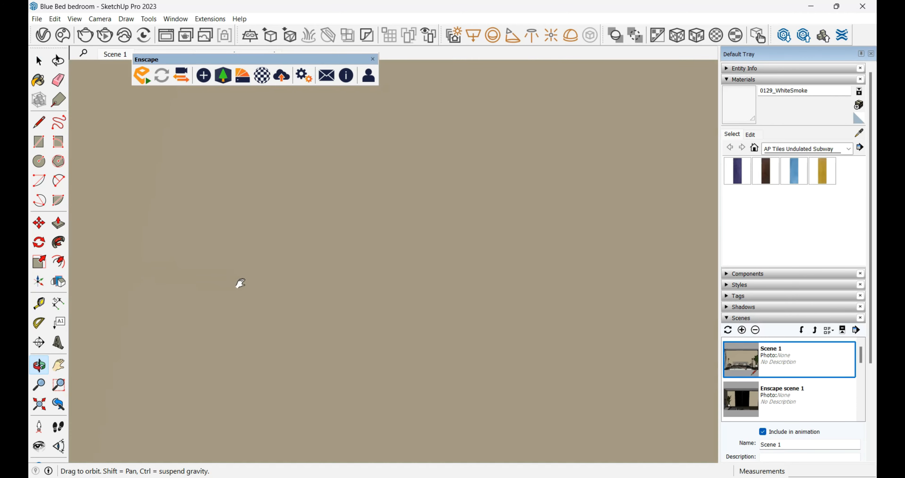
shift+middle_drag(241, 283, 524, 338)
scroll(457, 229, up, 4)
middle_drag(435, 234, 732, 181)
shift+middle_drag(520, 265, 717, 156)
middle_drag(310, 284, 197, 309)
shift+middle_drag(351, 309, 576, 329)
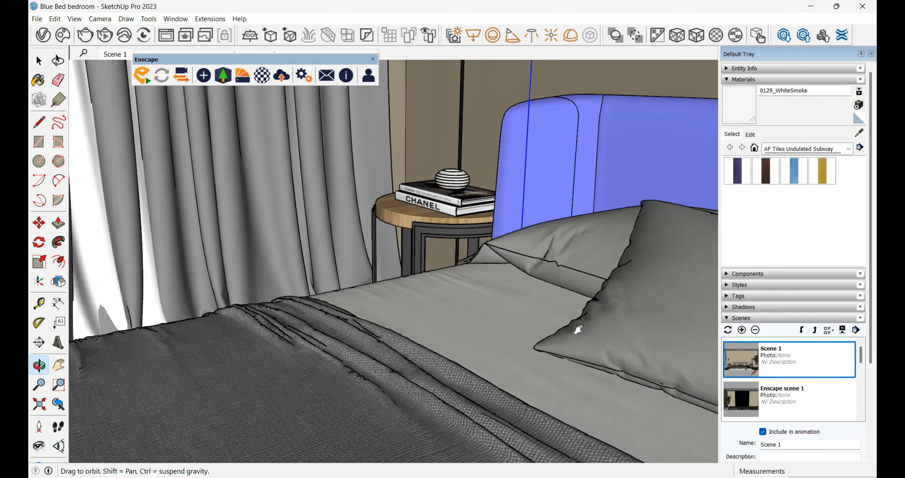
middle_drag(421, 337, 317, 352)
mouse_move(316, 351)
shift+middle_down()
mouse_move(460, 368)
mouse_move(615, 334)
shift+middle_up()
mouse_move(307, 297)
middle_down()
mouse_move(334, 300)
mouse_move(316, 303)
middle_up()
mouse_move(317, 304)
shift+middle_down()
mouse_move(434, 317)
mouse_move(369, 326)
shift+middle_up()
shift+middle_drag(369, 326, 527, 339)
mouse_move(527, 339)
middle_down()
mouse_move(451, 344)
mouse_move(634, 404)
mouse_move(597, 389)
middle_up()
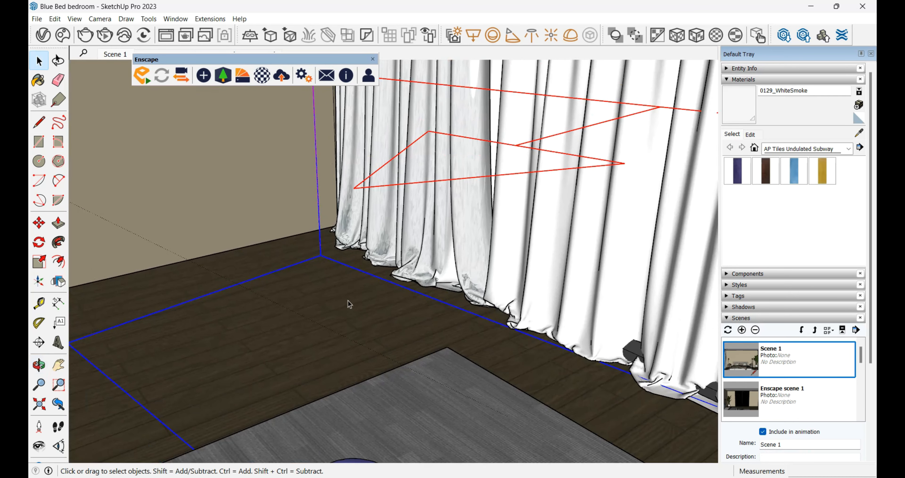
click(473, 35)
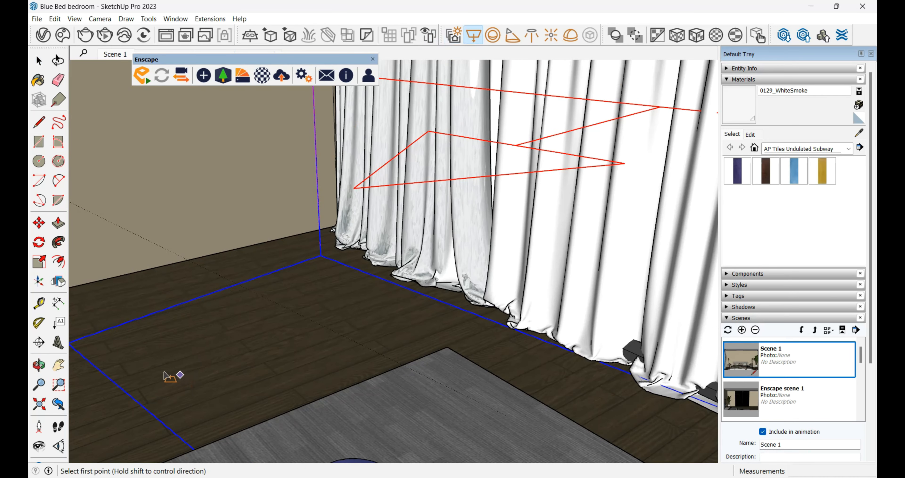
click(95, 280)
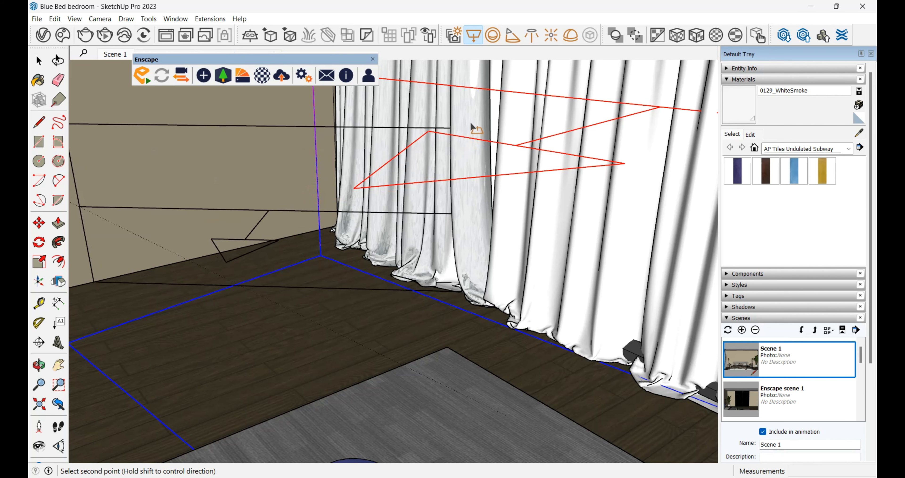
click(453, 121)
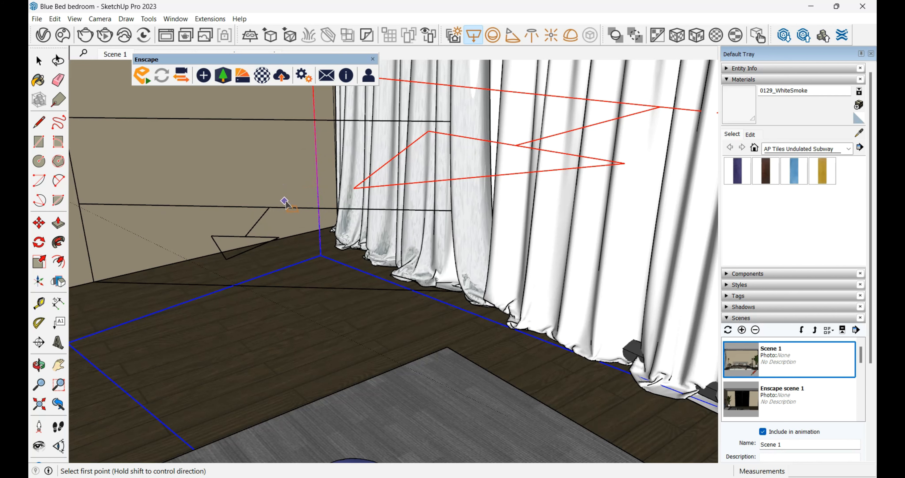
Step: Rotate the new rectangle light -171.4 degrees about its vertical axis so it points from the wall into the room
key(space)
click(271, 217)
key(m)
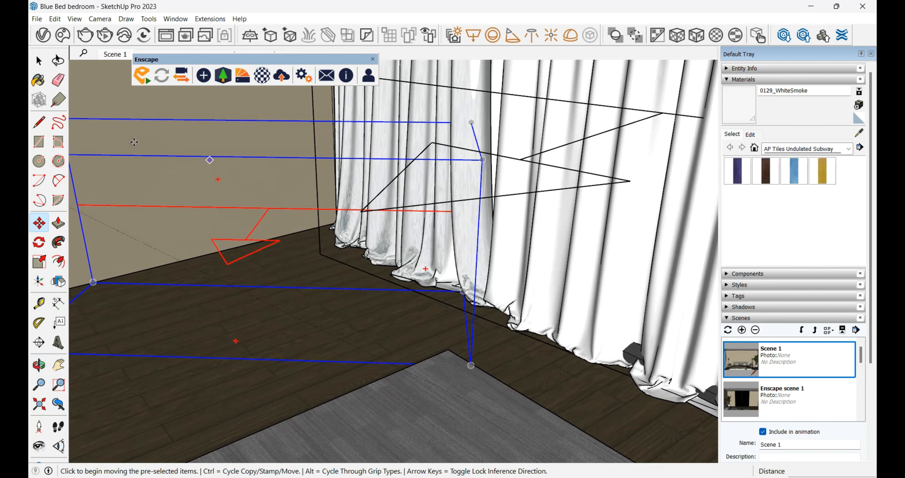
middle_drag(443, 135, 439, 169)
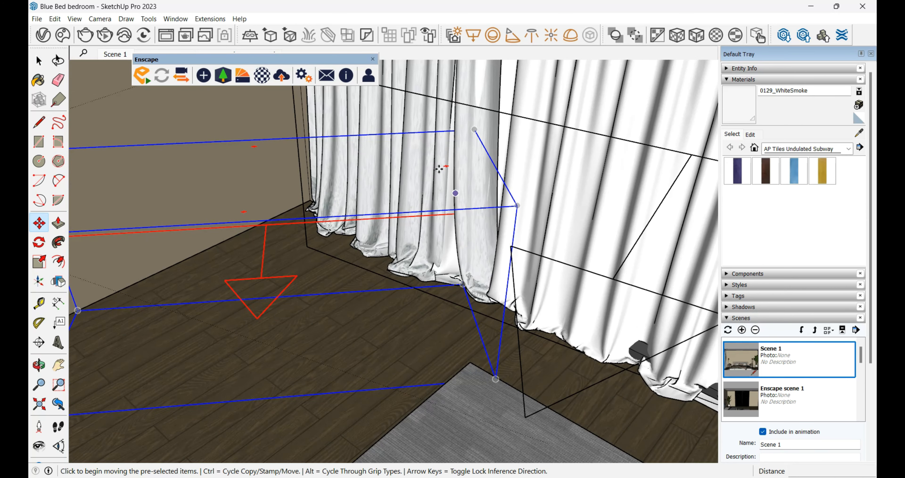
click(446, 165)
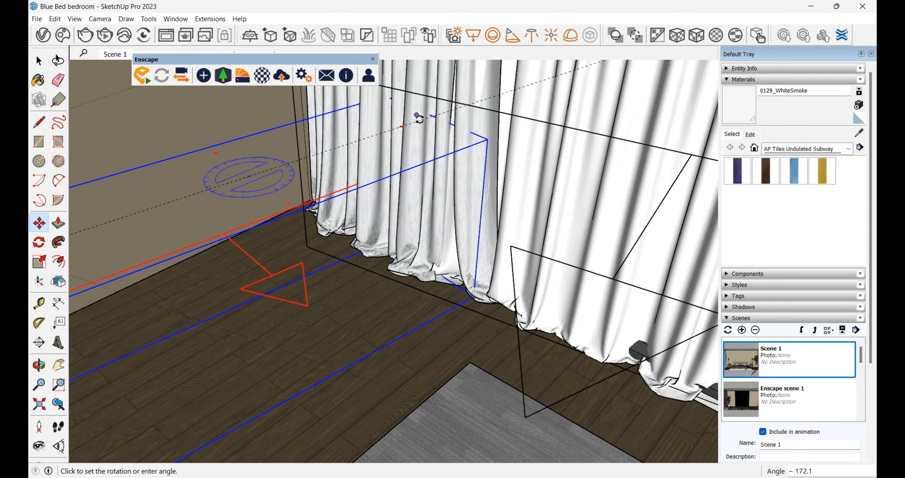
click(365, 114)
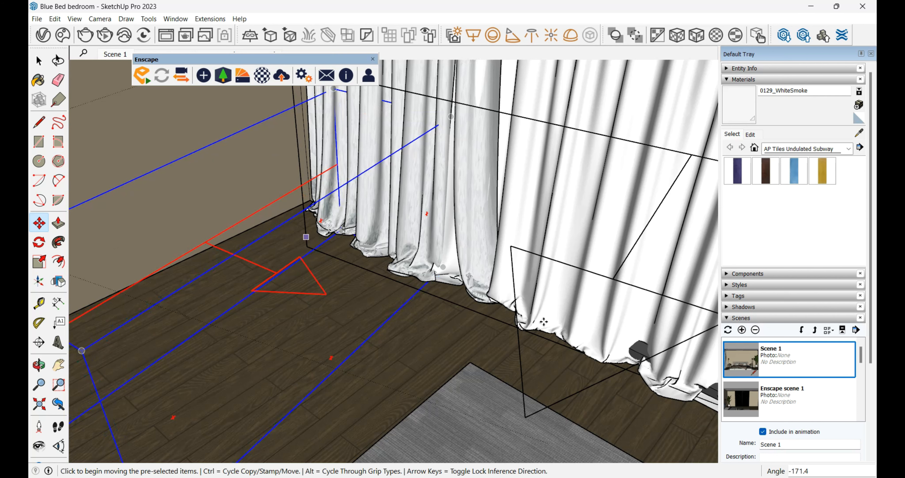
key(space)
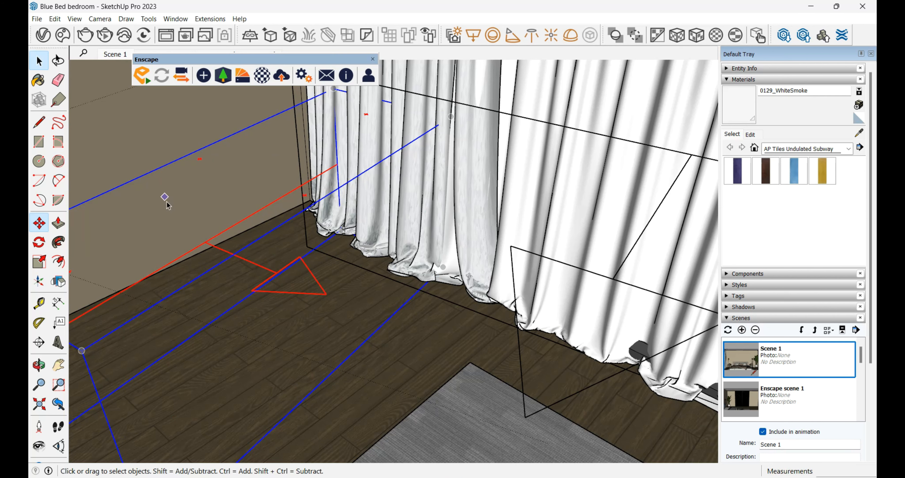
Step: Review the parameters of Rectangle Light#2, Rectangle Light#3 and Spot Light, including the available intensity units, in the V-Ray Asset Editor
click(43, 35)
click(506, 166)
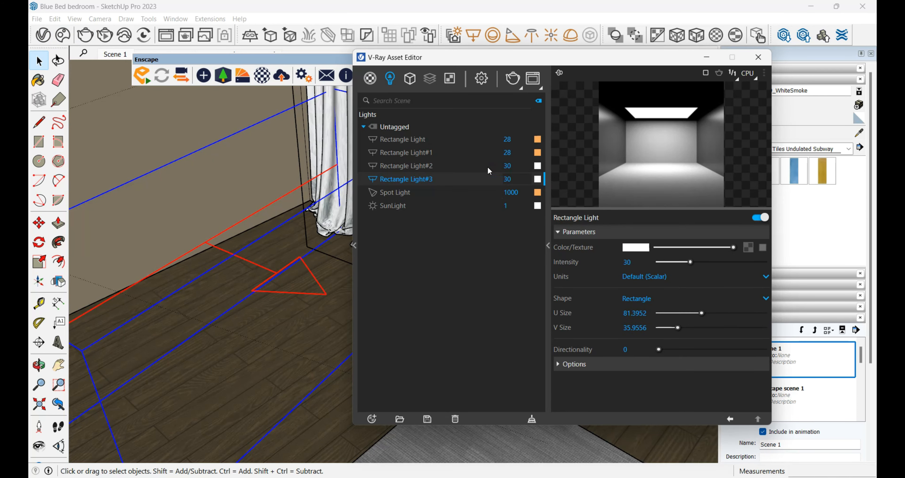
click(689, 276)
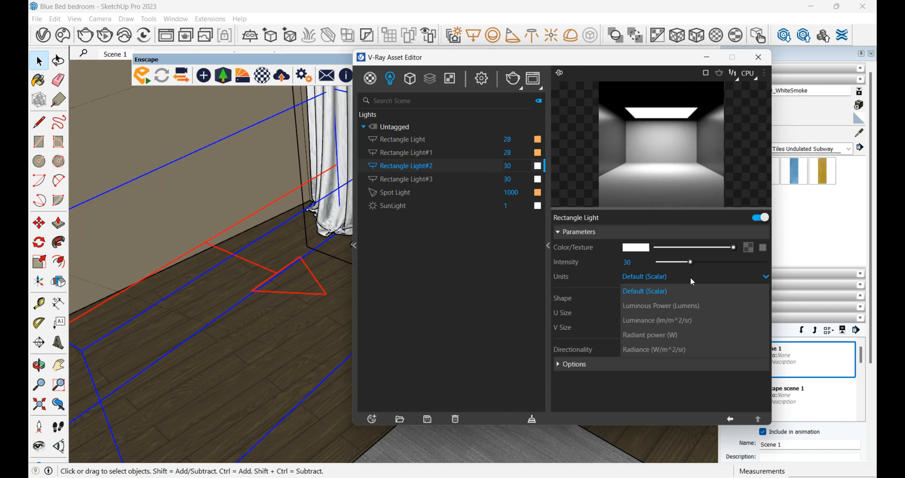
click(690, 276)
click(457, 179)
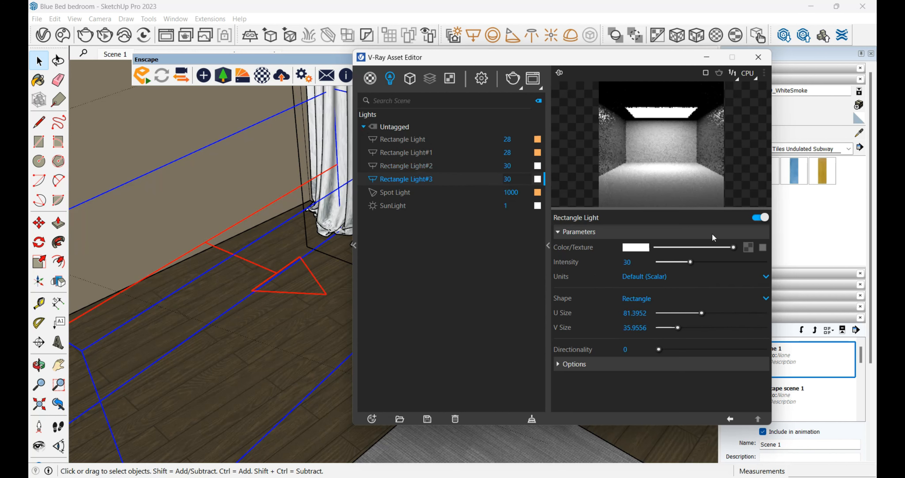
click(441, 196)
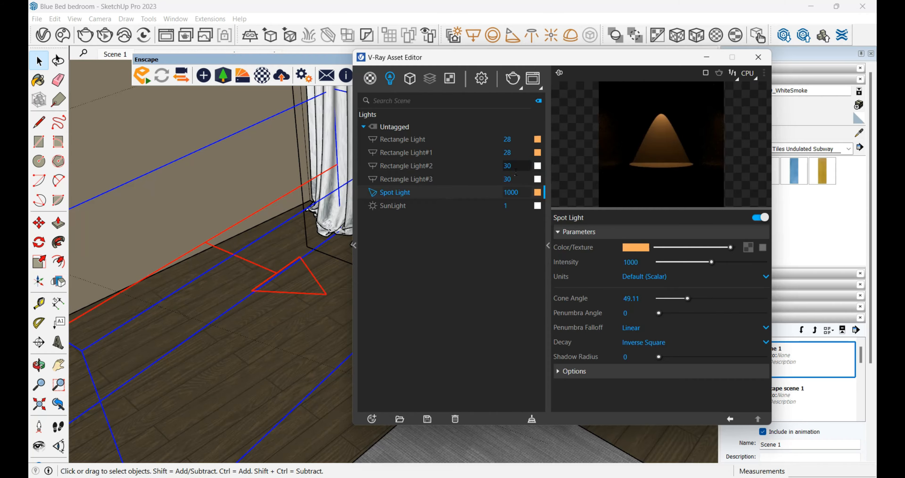
click(758, 57)
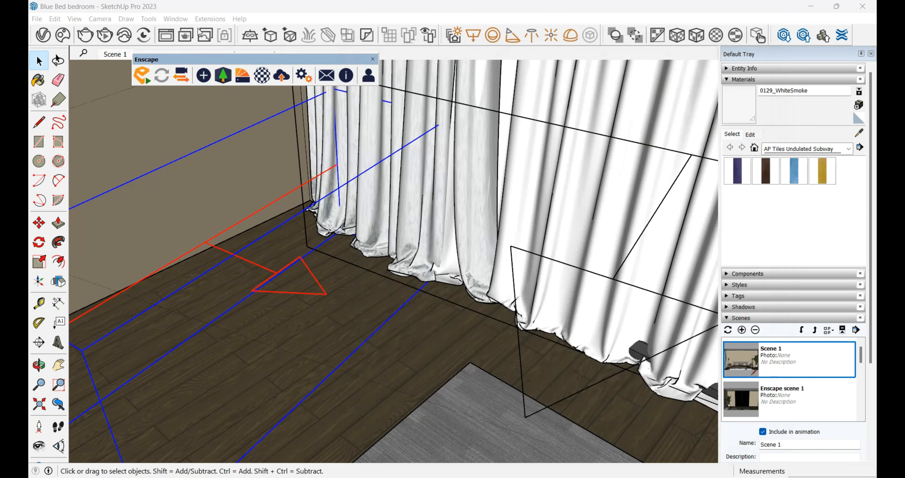
Step: Return to the Scene 1 view, start a V-Ray interactive render and shrink the preview to 25%
click(107, 55)
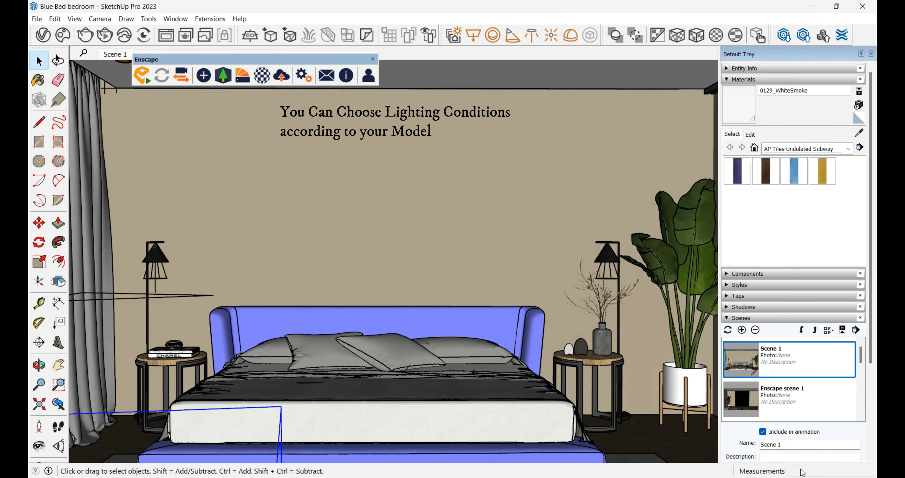
click(104, 35)
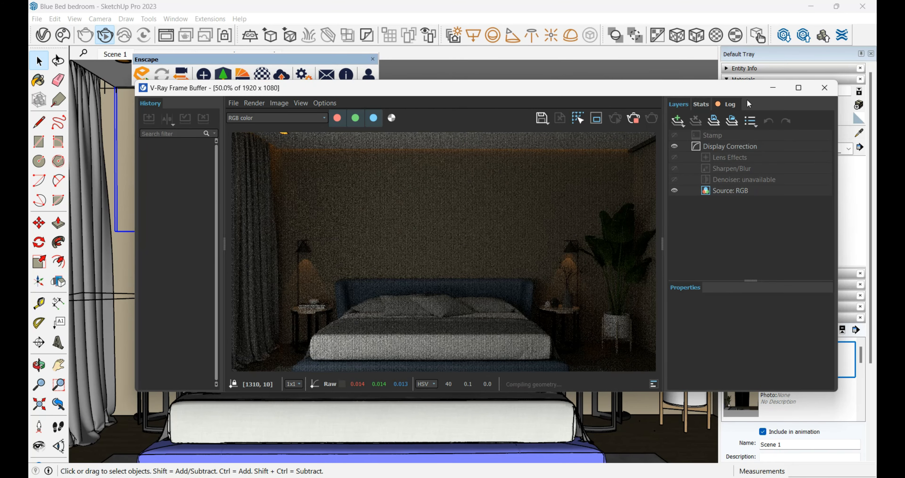
scroll(510, 210, down, 1)
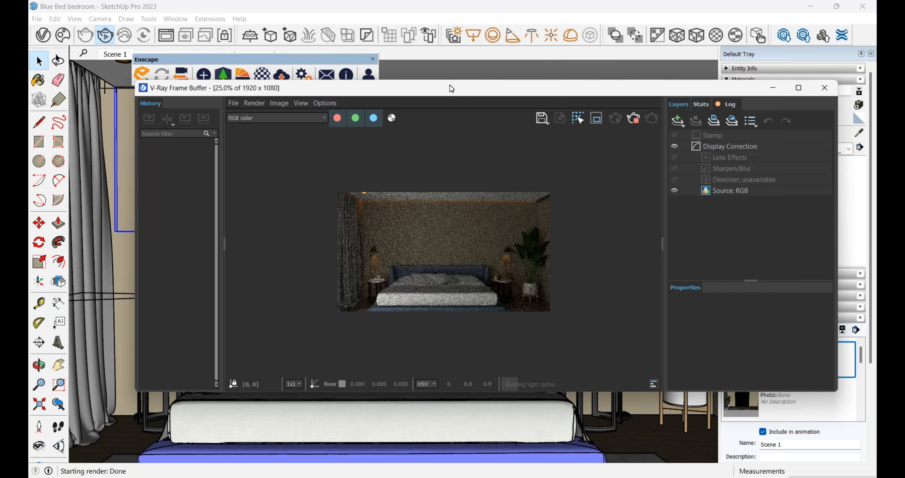
Step: Arrange the V-Ray Frame Buffer and the Asset Editor's light list side by side so both stay visible
drag(452, 89, 593, 83)
click(144, 35)
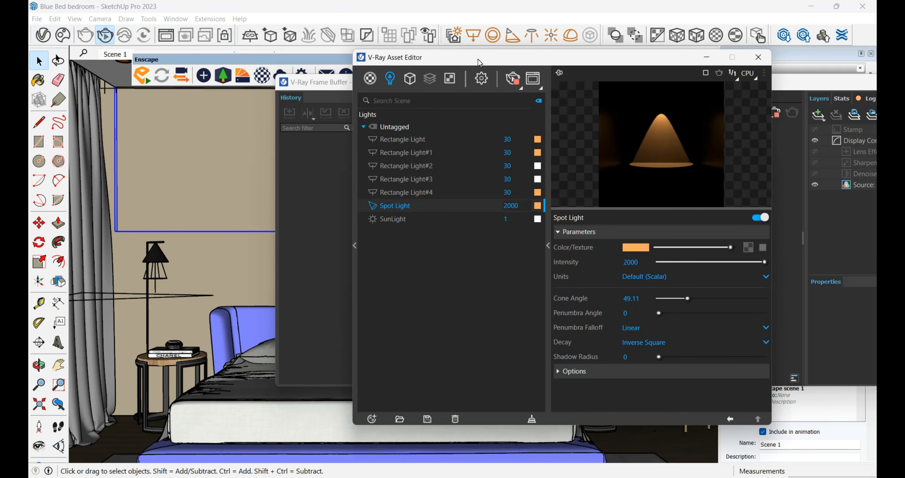
drag(480, 62, 156, 91)
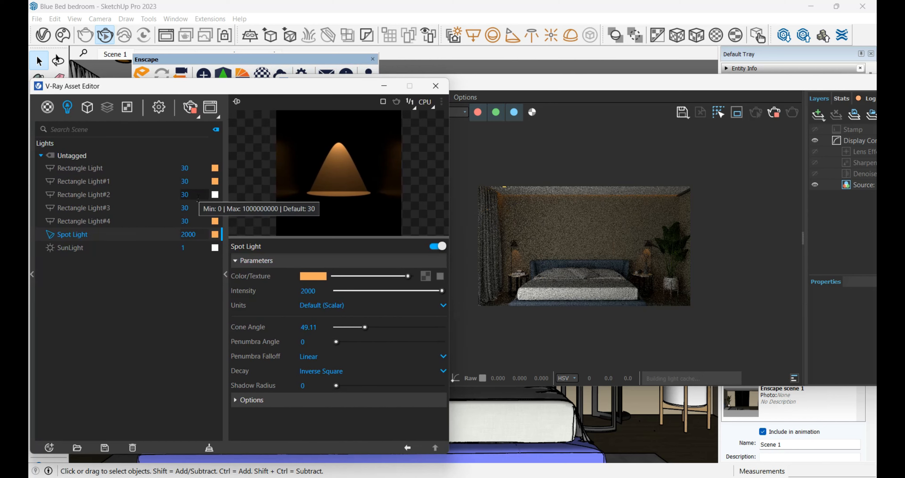
Step: Try intensities of 50 and 40 on Rectangle Light#2
click(184, 194)
text(50)
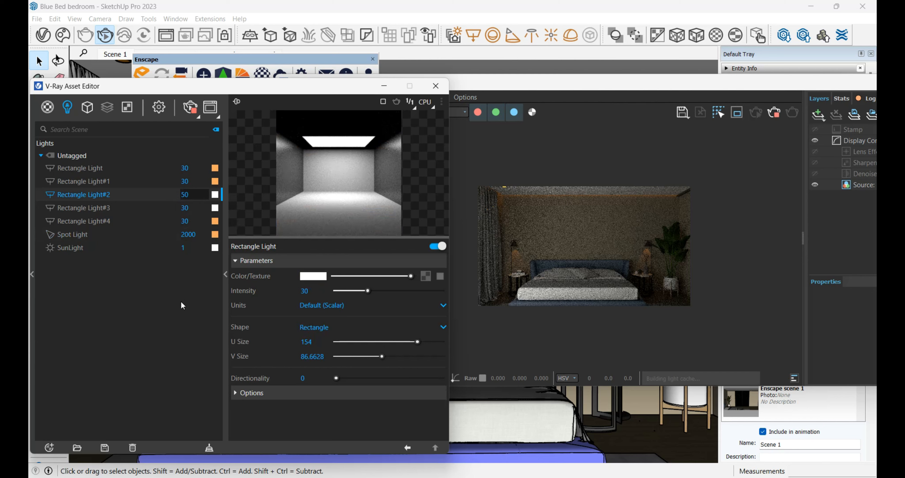
key(Return)
click(184, 195)
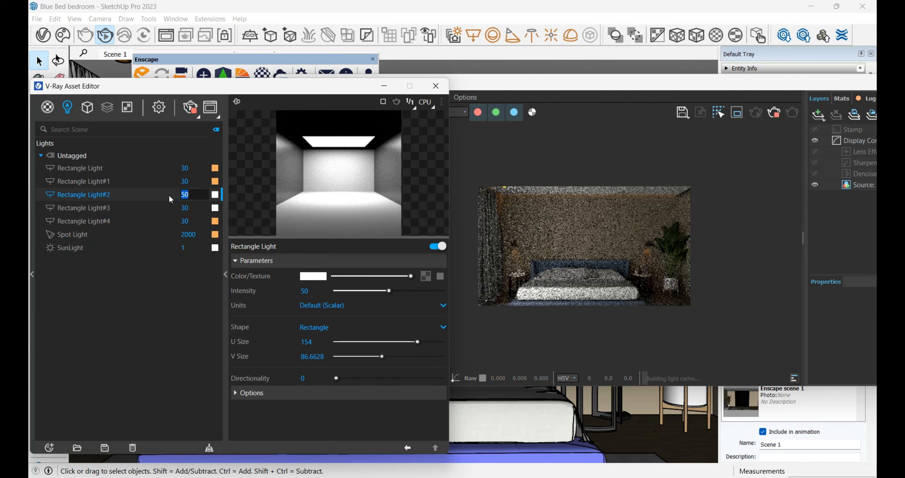
text(40)
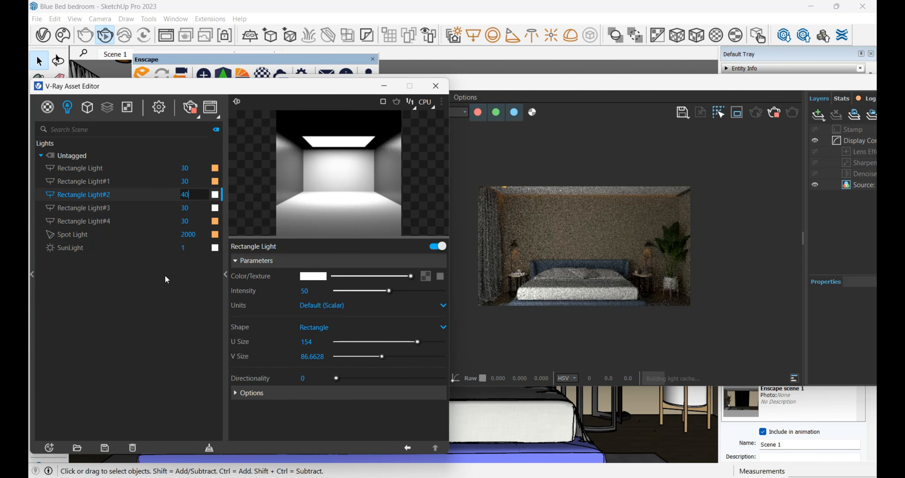
key(Return)
Step: Set the intensity of Rectangle Light#3 to 40 and that of Rectangle Light#2 to 50
click(183, 207)
text(4)
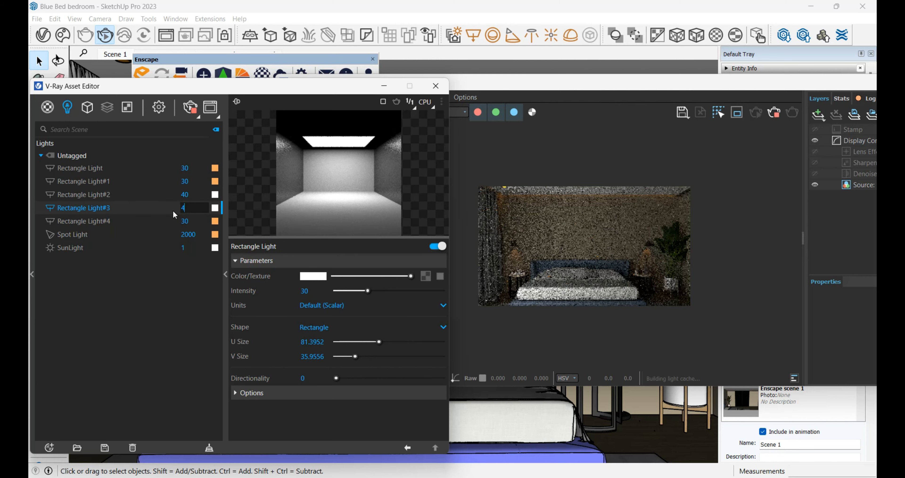
text(0)
key(Return)
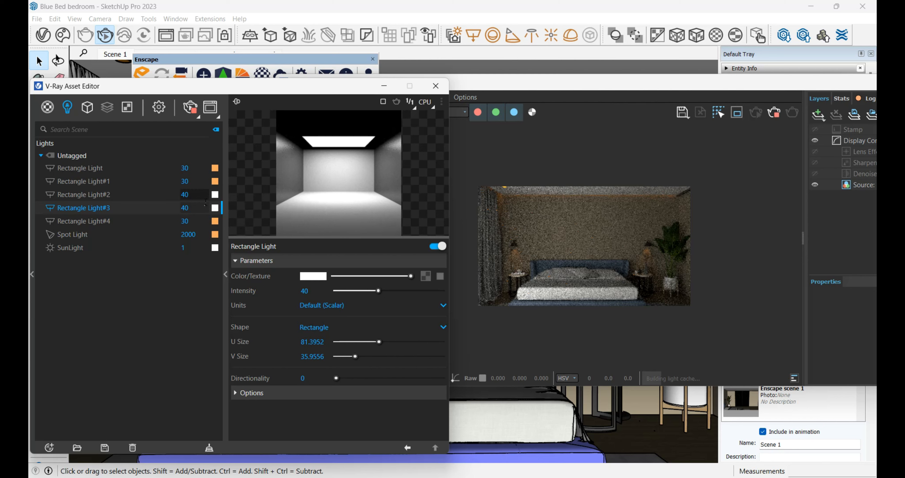
drag(197, 194, 163, 195)
text(50)
key(Return)
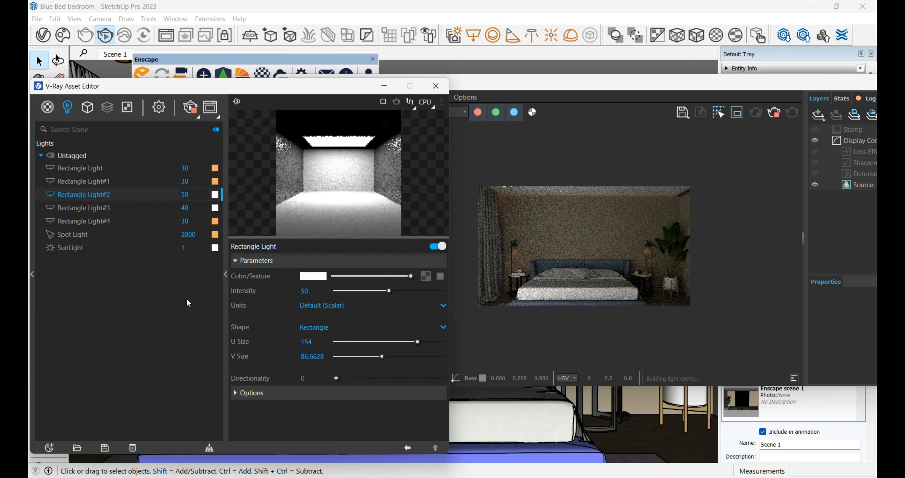
Step: Raise the intensity of Rectangle Light and Rectangle Light#1 to 50 each
click(197, 171)
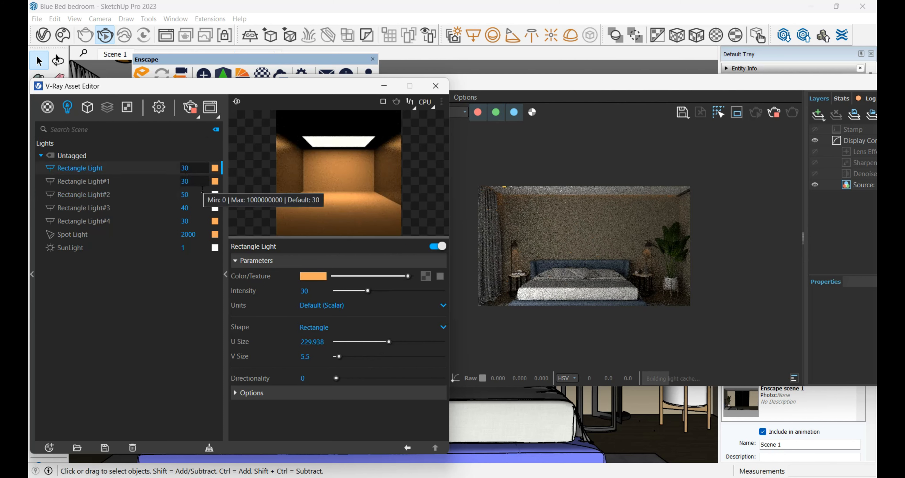
text(40)
key(Return)
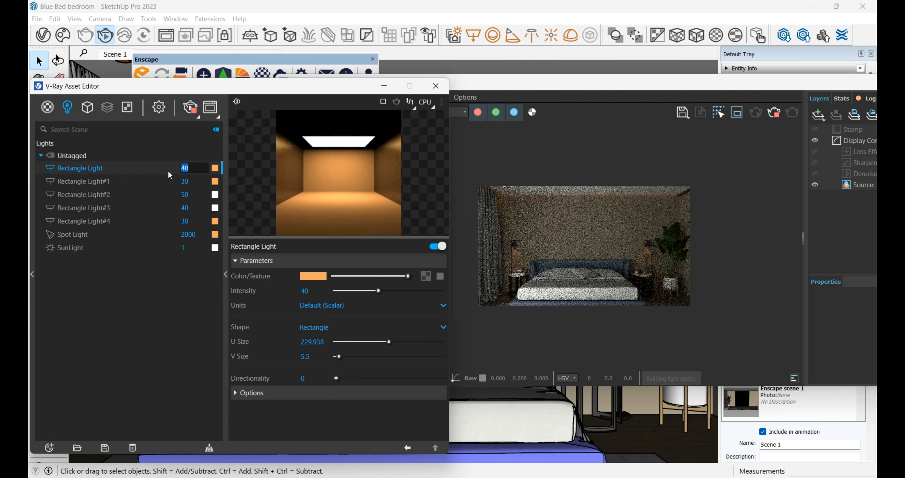
text(50)
click(166, 257)
drag(192, 182, 166, 189)
text(50)
click(172, 281)
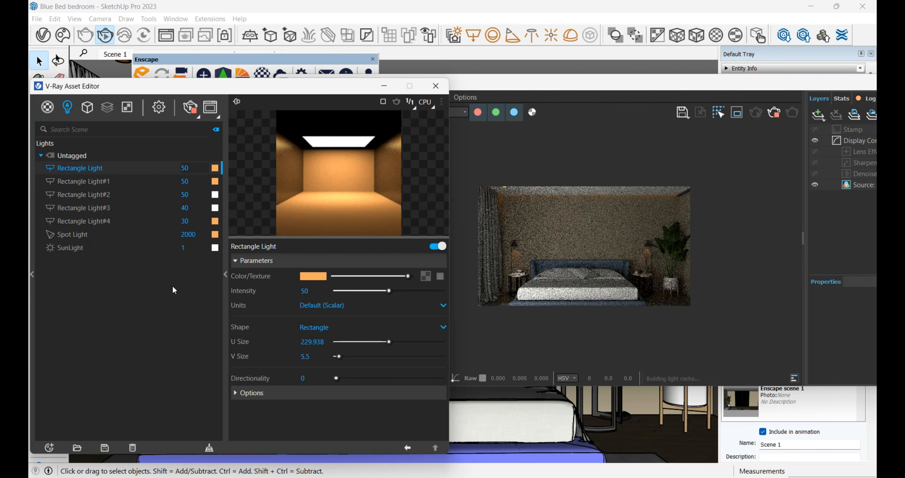
Step: Raise the intensity of Rectangle Light#4 to 70
drag(193, 219, 173, 223)
text(50)
click(169, 306)
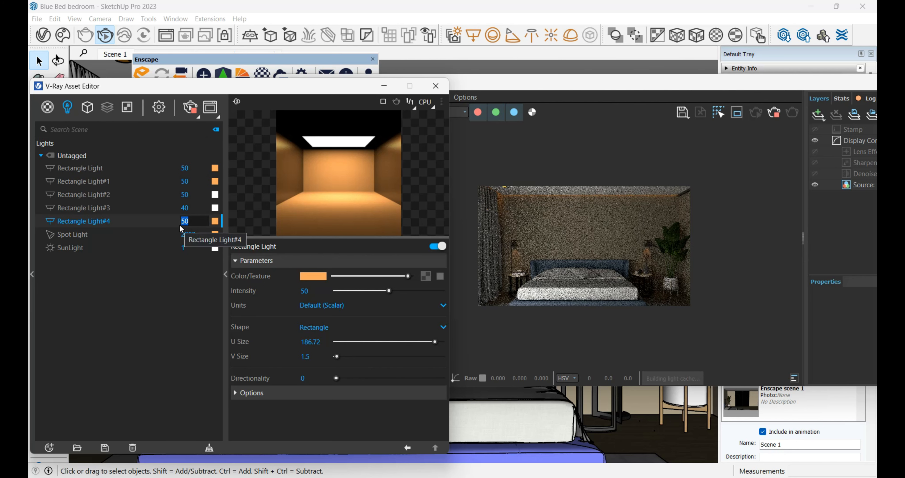
text(70)
key(Return)
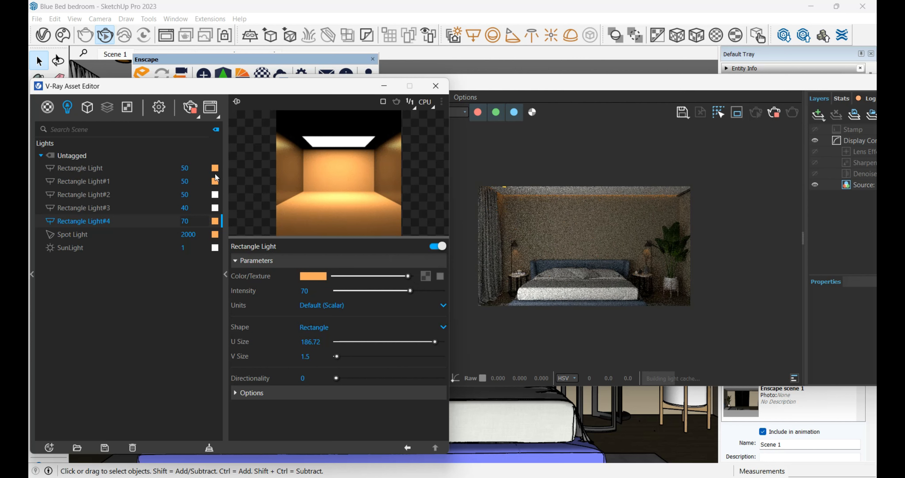
Step: Close the interactive render preview and open the render settings in the V-Ray Asset Editor
click(382, 85)
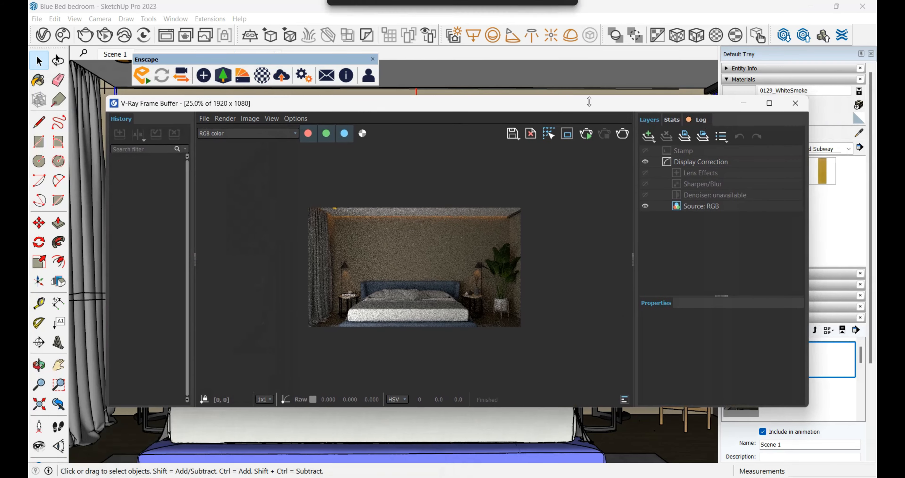
click(796, 103)
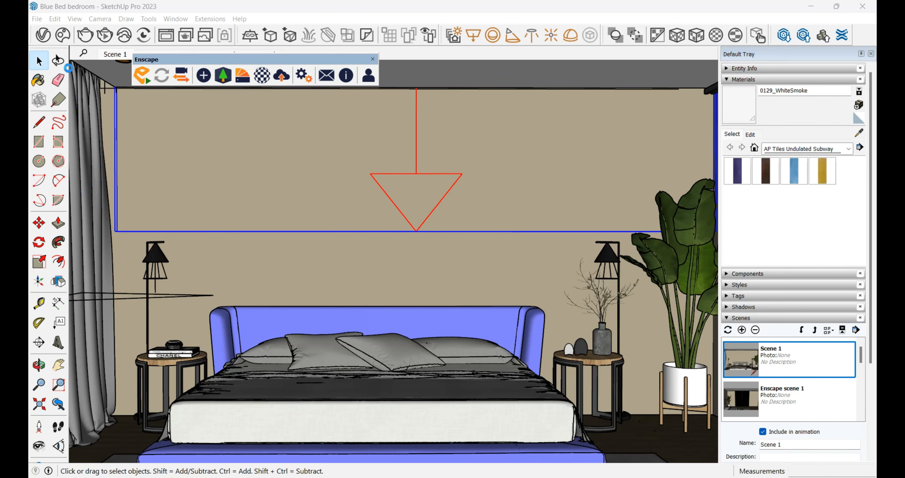
click(63, 35)
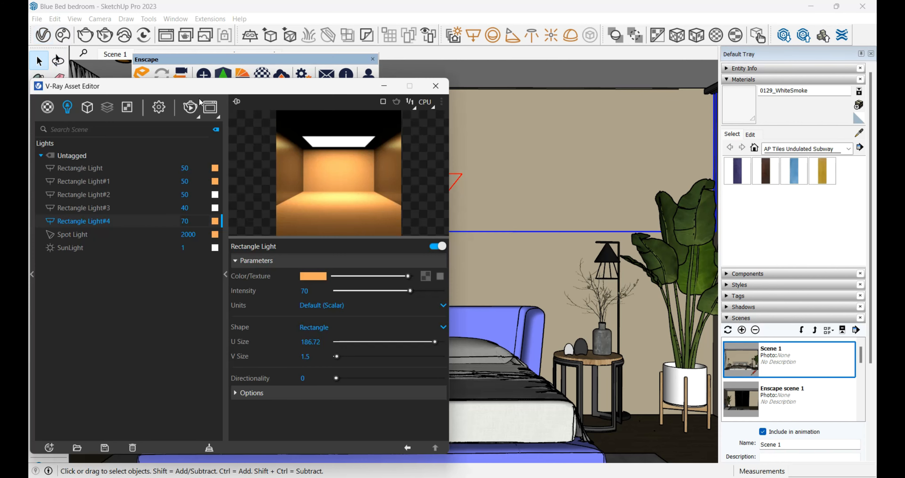
click(159, 107)
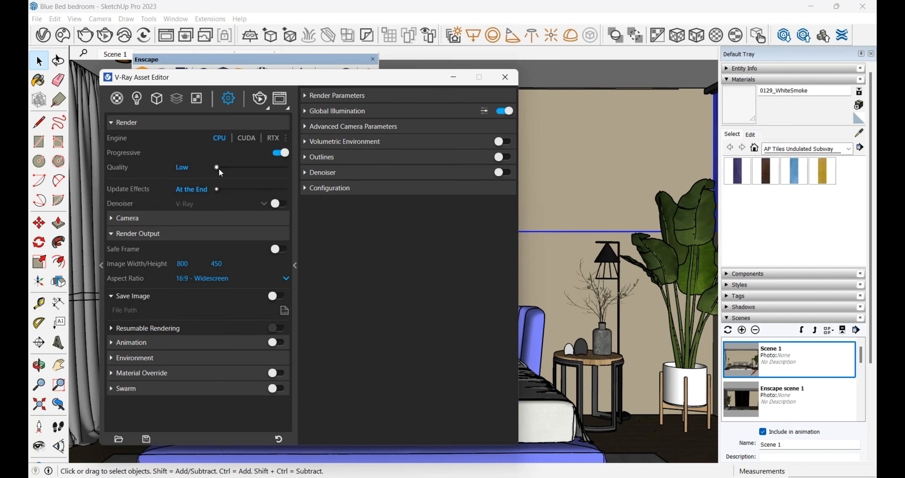
Step: Set the render quality to High+, update effects to Rapid, and the output to 1920 x 1080 with the 16:9 - Widescreen aspect ratio
drag(217, 168, 303, 184)
drag(236, 189, 358, 204)
click(182, 234)
click(182, 233)
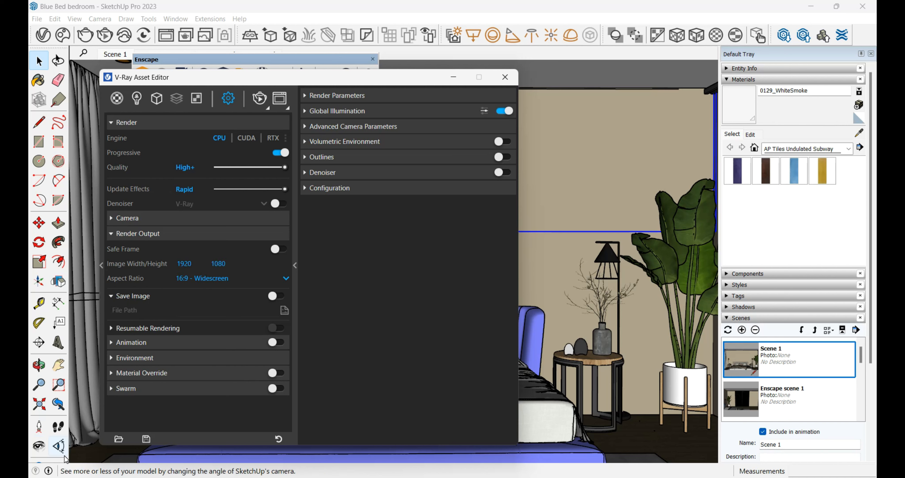
click(228, 278)
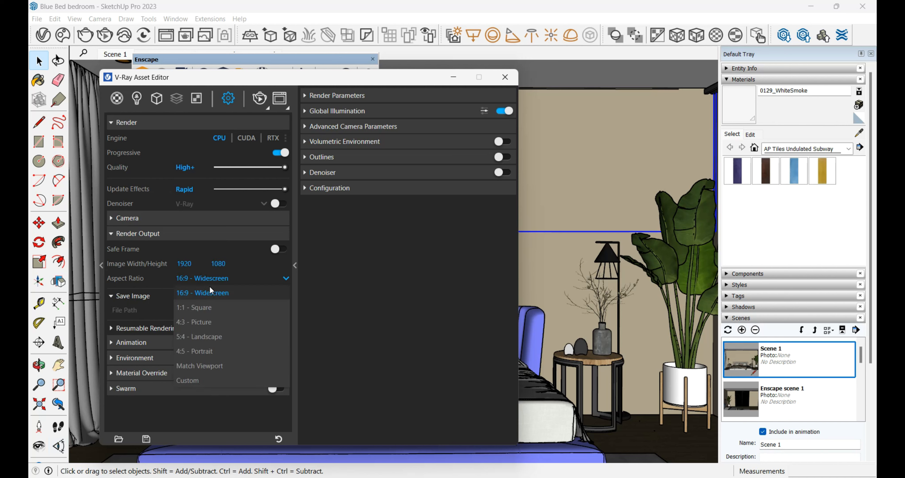
click(197, 291)
Step: Show the advanced Global Illumination options and enable Ambient Occlusion with a radius of about 8.21
click(354, 112)
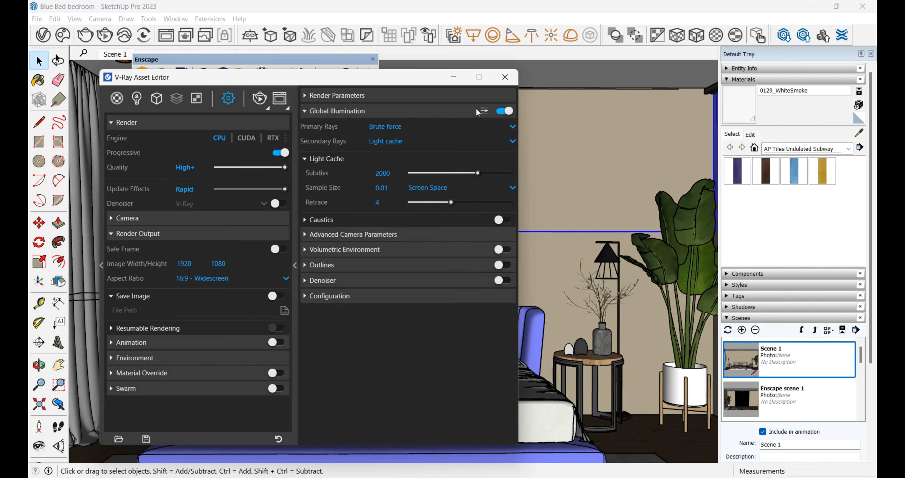
click(483, 111)
click(380, 274)
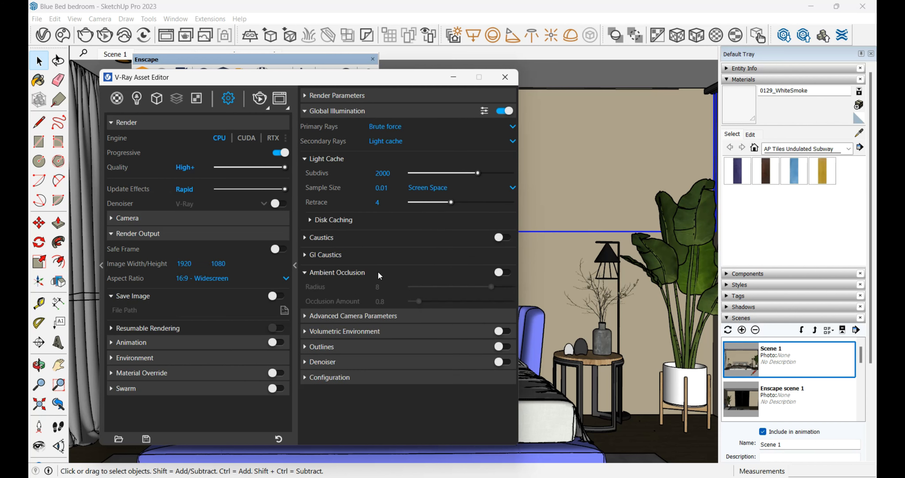
click(508, 273)
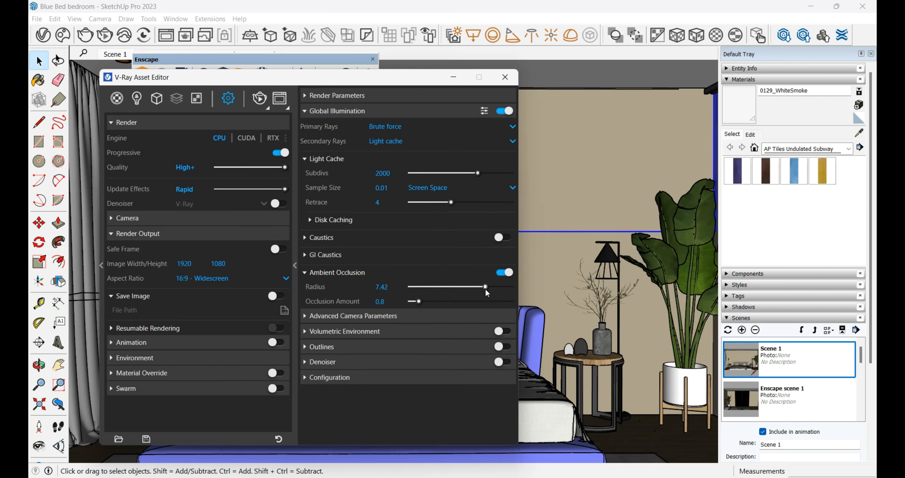
Step: Enable the denoiser with the V-Ray Denoiser engine in Show Denoiser Channel mode, and close the Asset Editor
click(335, 361)
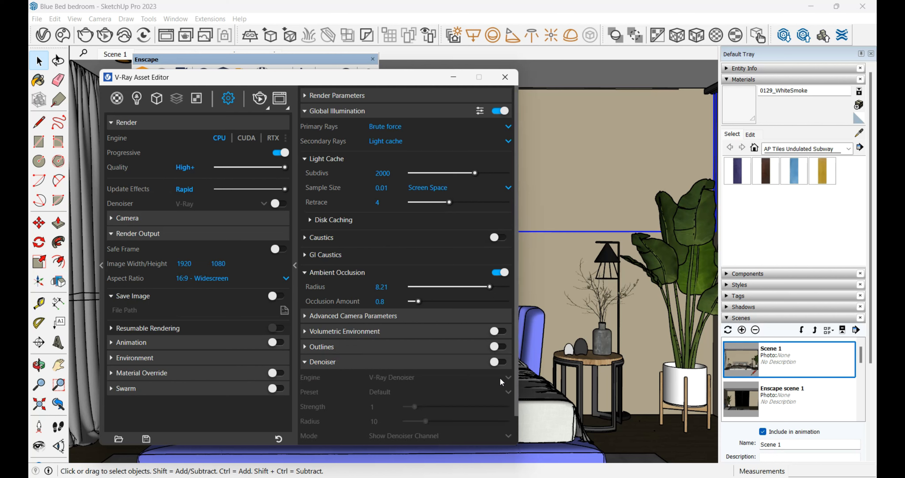
click(499, 362)
click(413, 380)
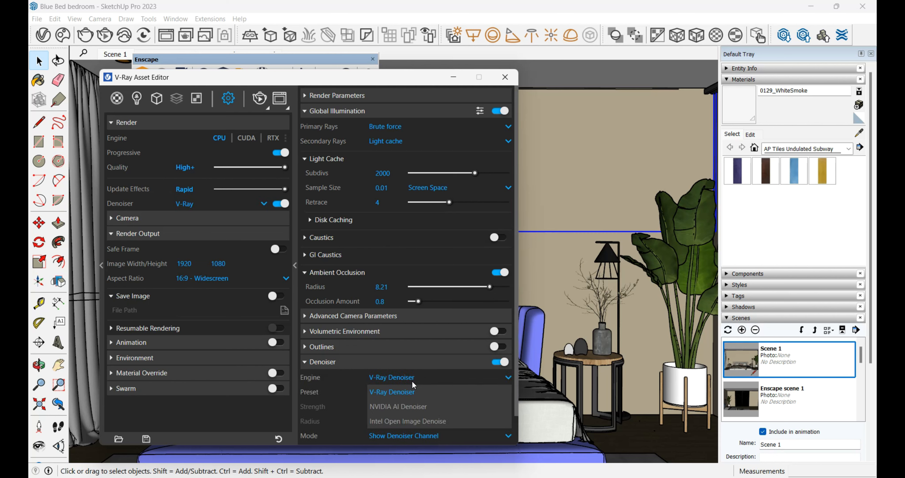
click(411, 391)
scroll(410, 395, down, 1)
click(409, 405)
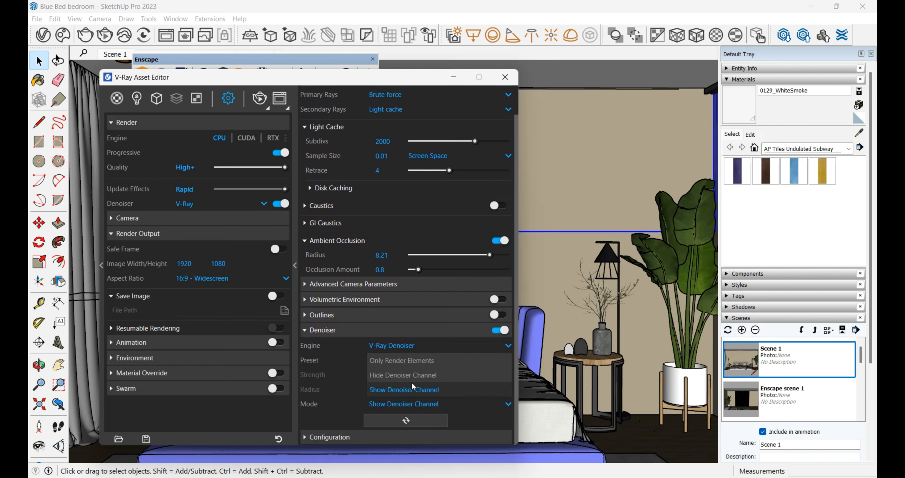
click(413, 388)
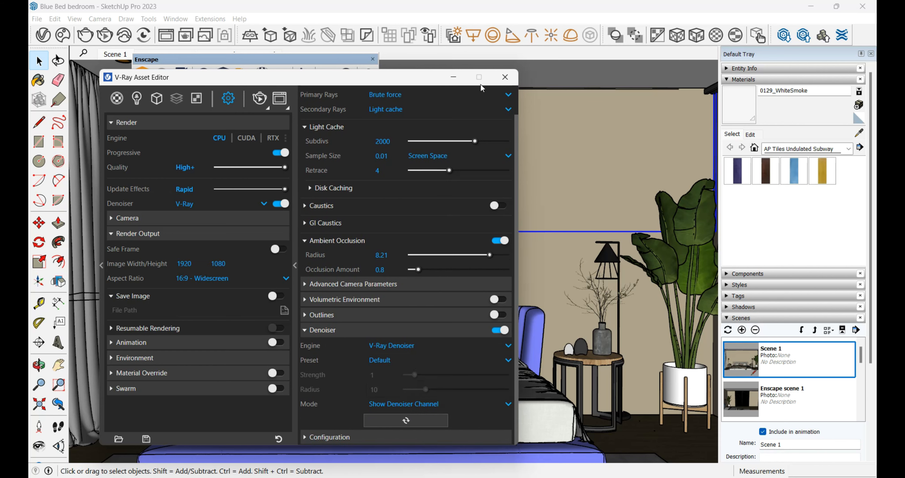
click(505, 77)
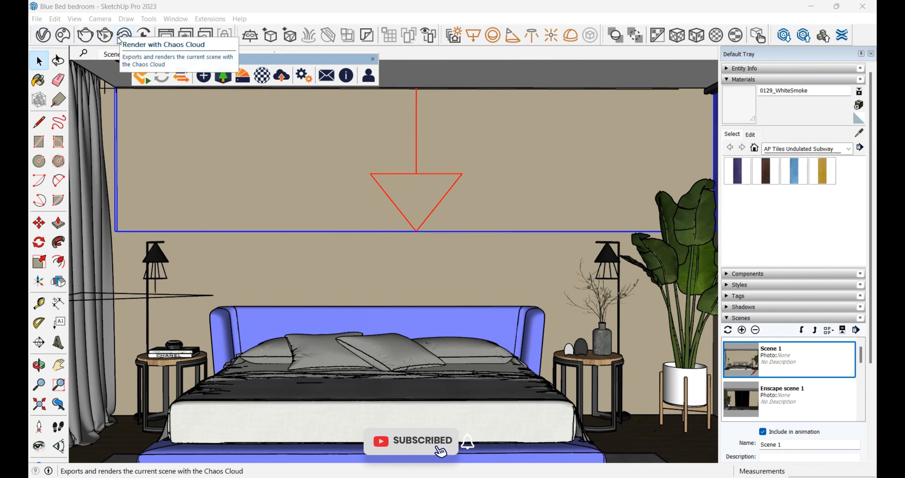
Step: Start a V-Ray production render, maximize the Frame Buffer and show the image at 50%
click(85, 35)
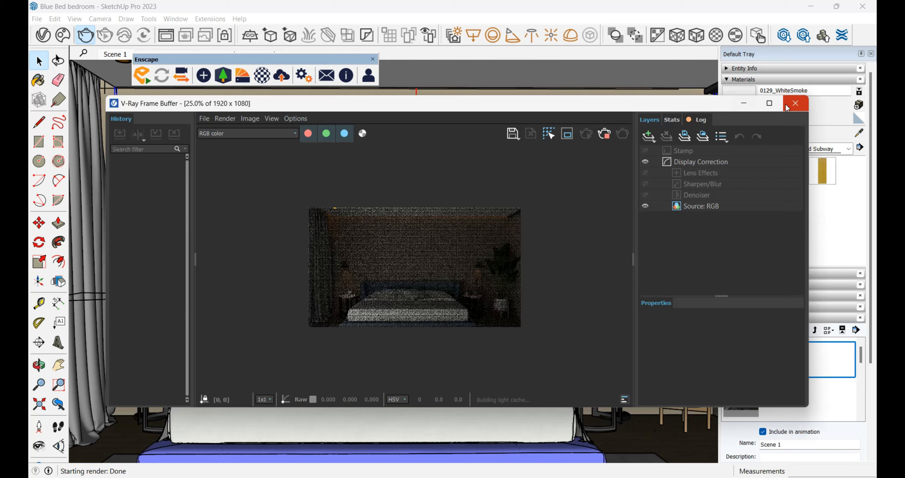
click(754, 102)
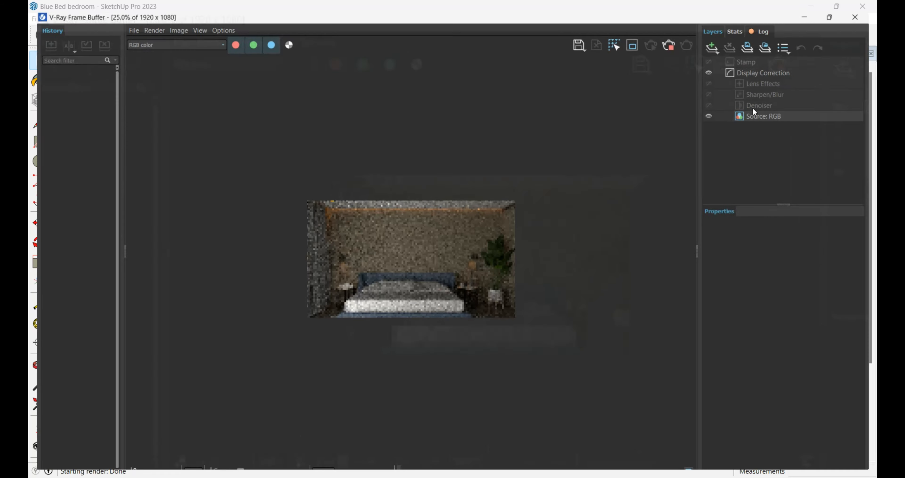
scroll(404, 246, up, 1)
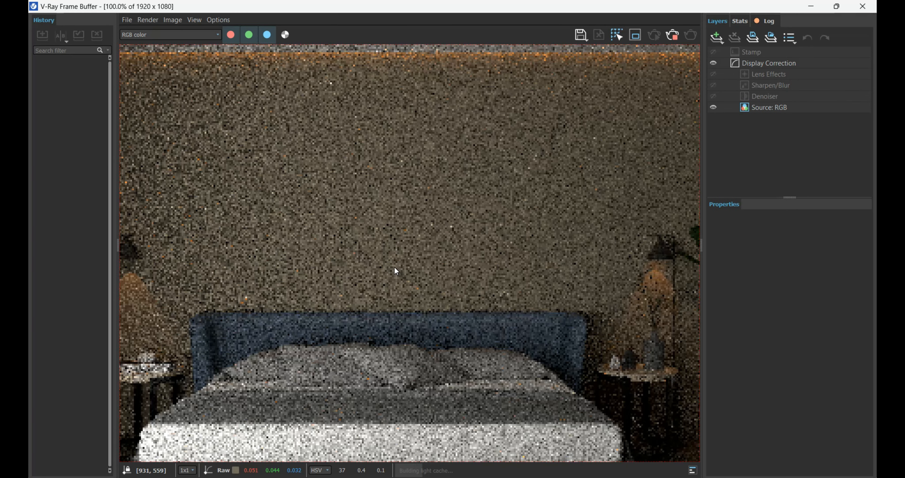
scroll(396, 271, down, 1)
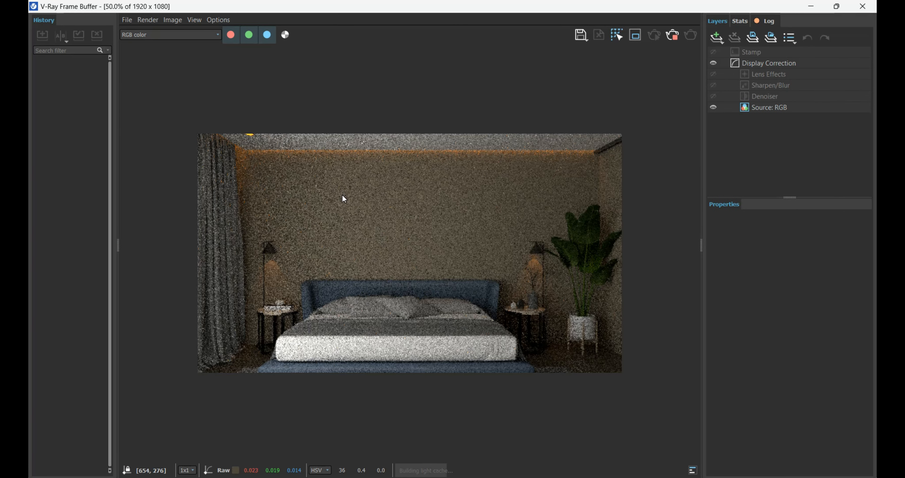